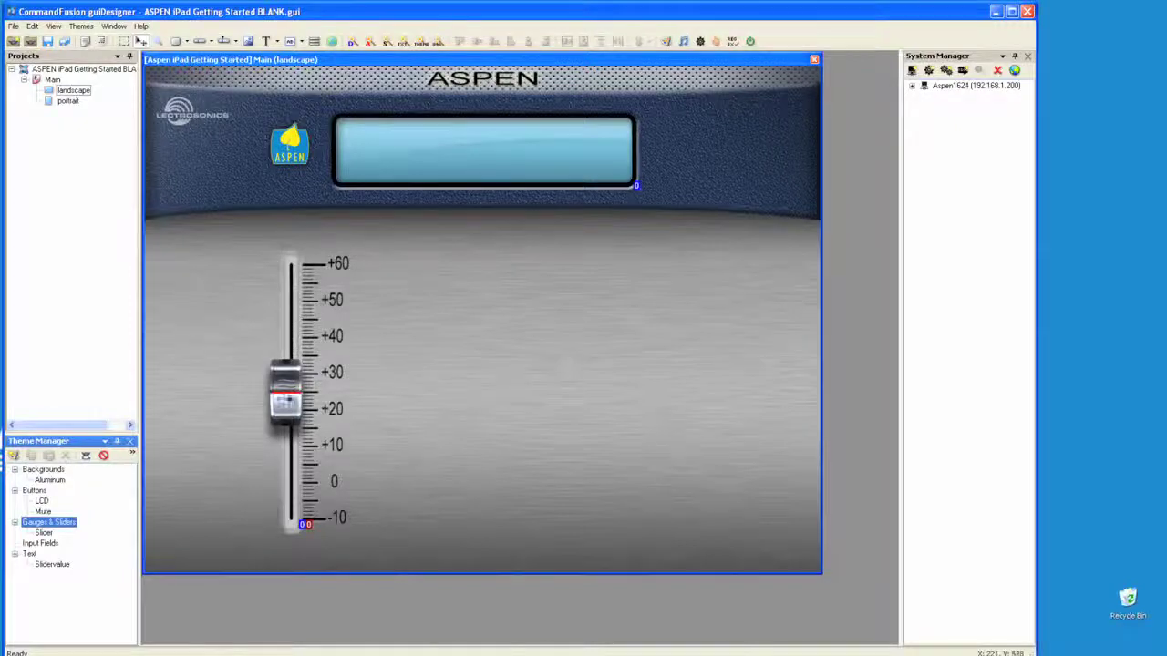
# Nudge the fader slider a couple of pixels right, to about 181,319
pyautogui.click(290, 401)
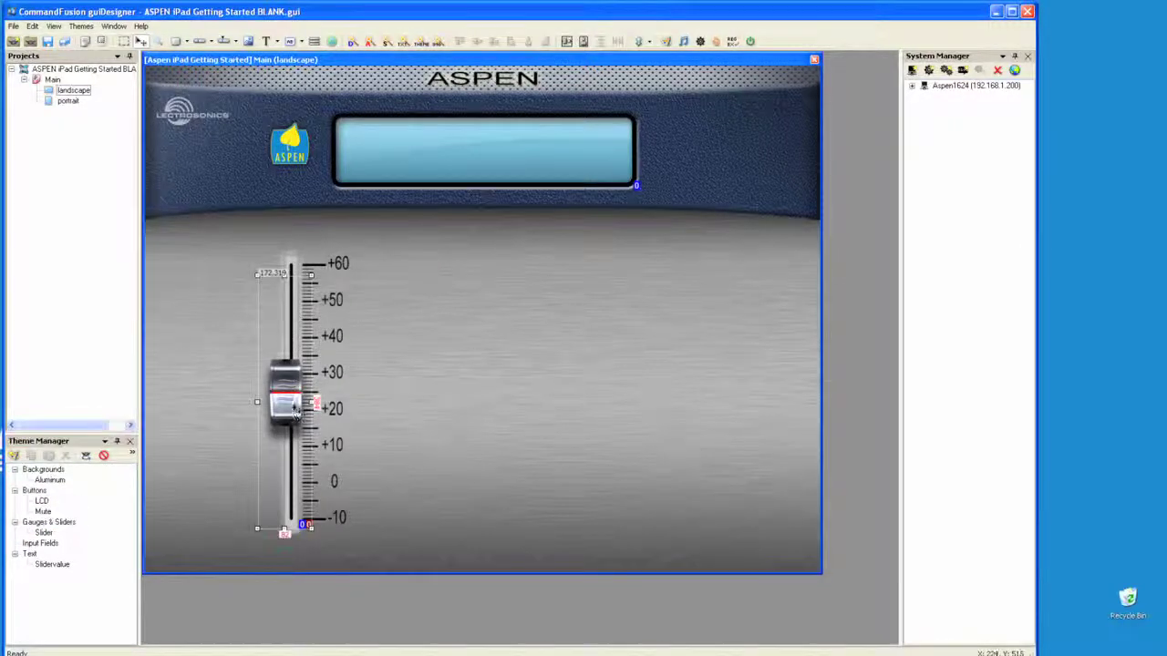
pyautogui.moveTo(294, 405); pyautogui.dragTo(296, 406)
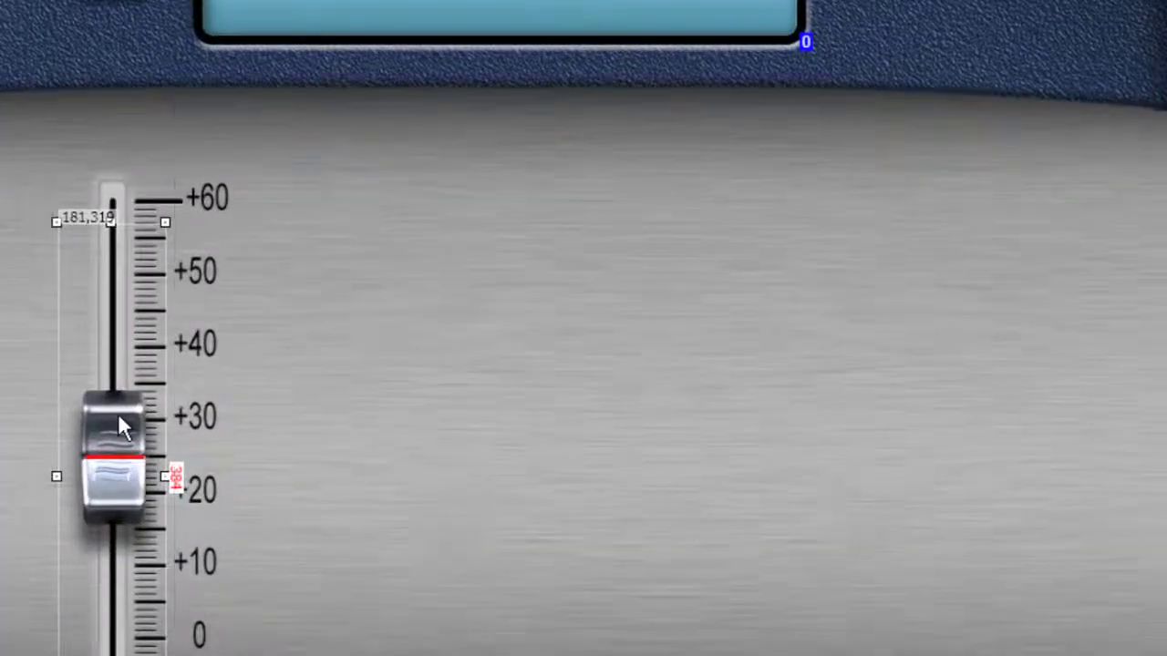
# In Slider Properties, set the slider to X 130, Y 307, width 79, height 405
pyautogui.doubleClick(176, 409)
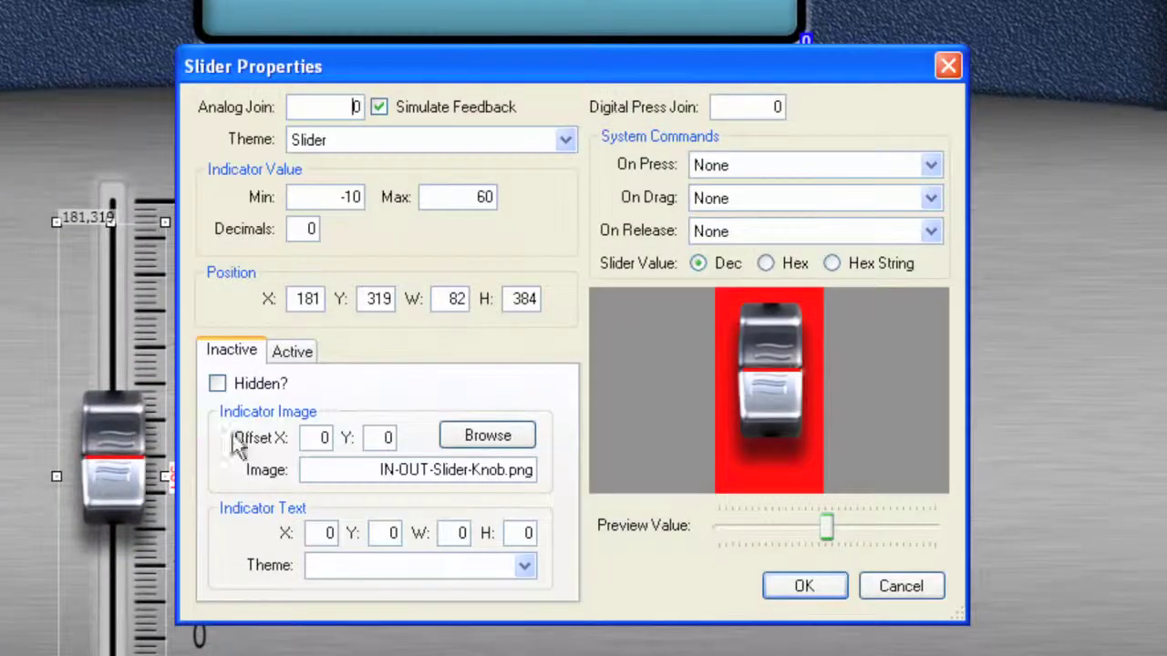
pyautogui.click(304, 301)
pyautogui.doubleClick(306, 299)
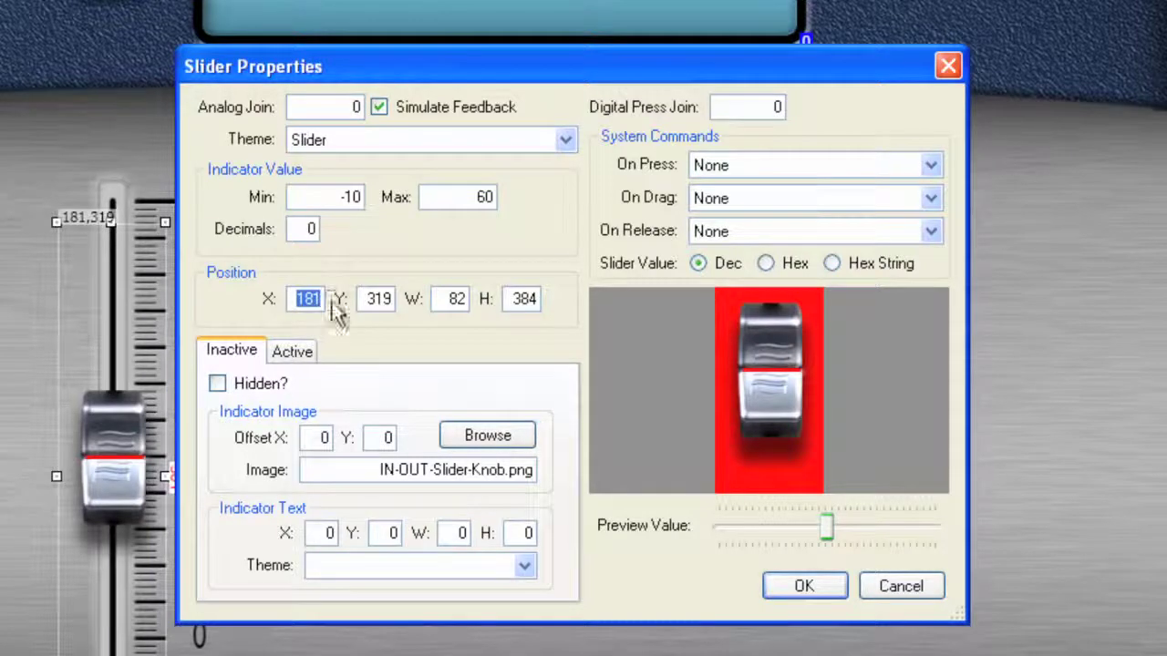
pyautogui.write('130')
pyautogui.press('Tab')
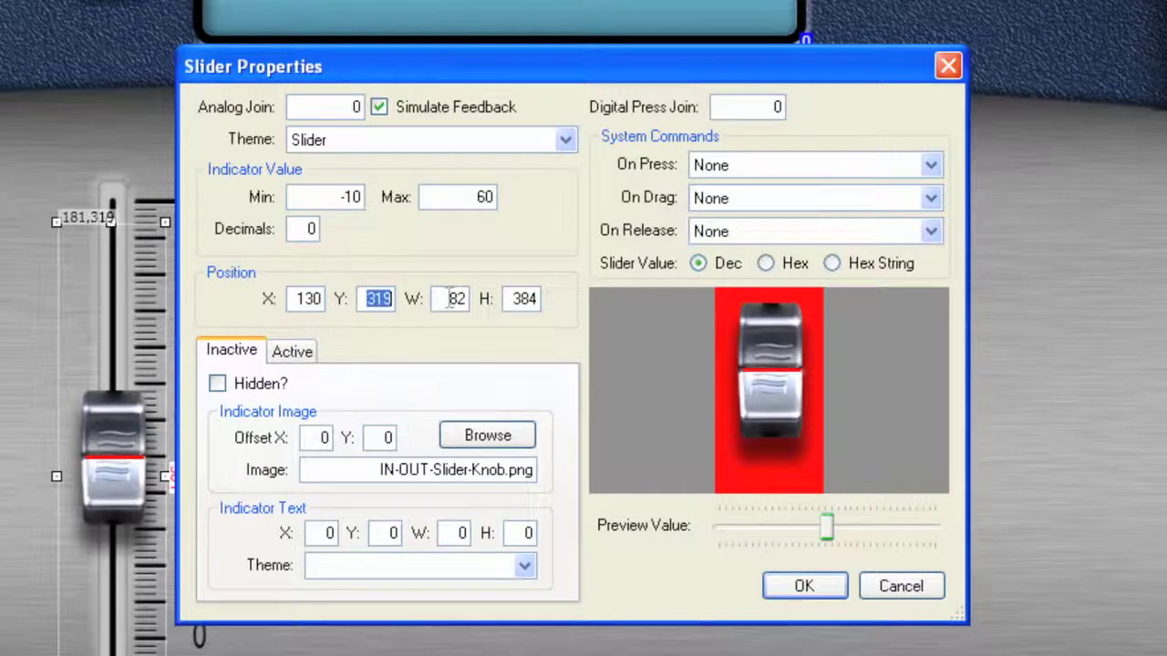
pyautogui.write('307')
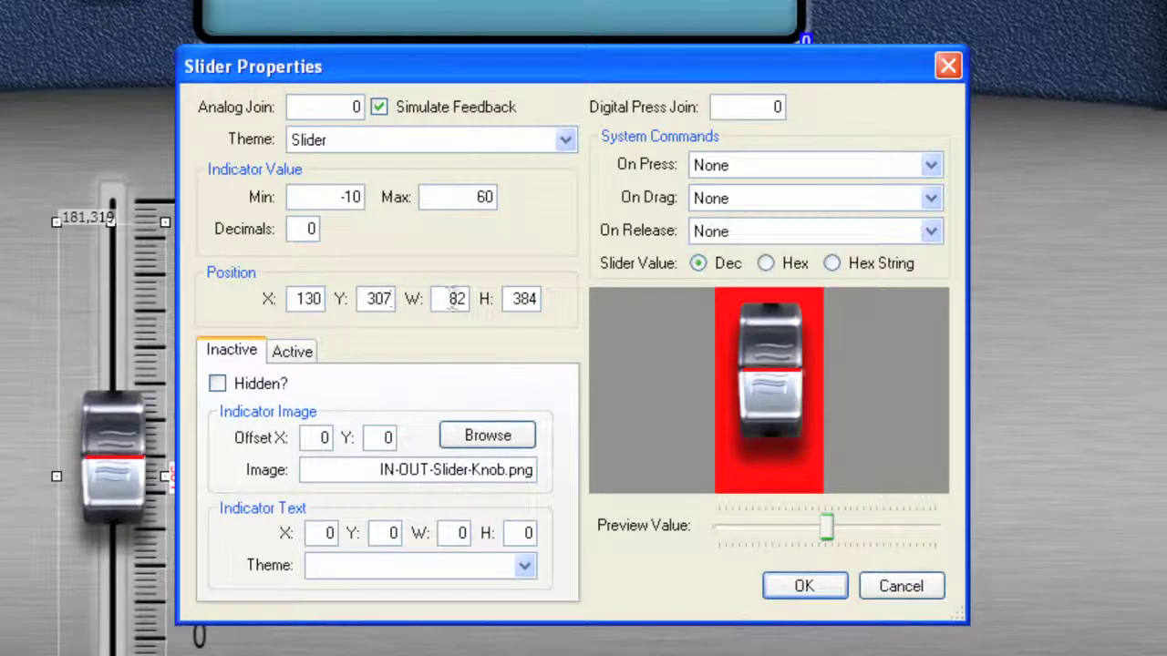
pyautogui.press('Tab')
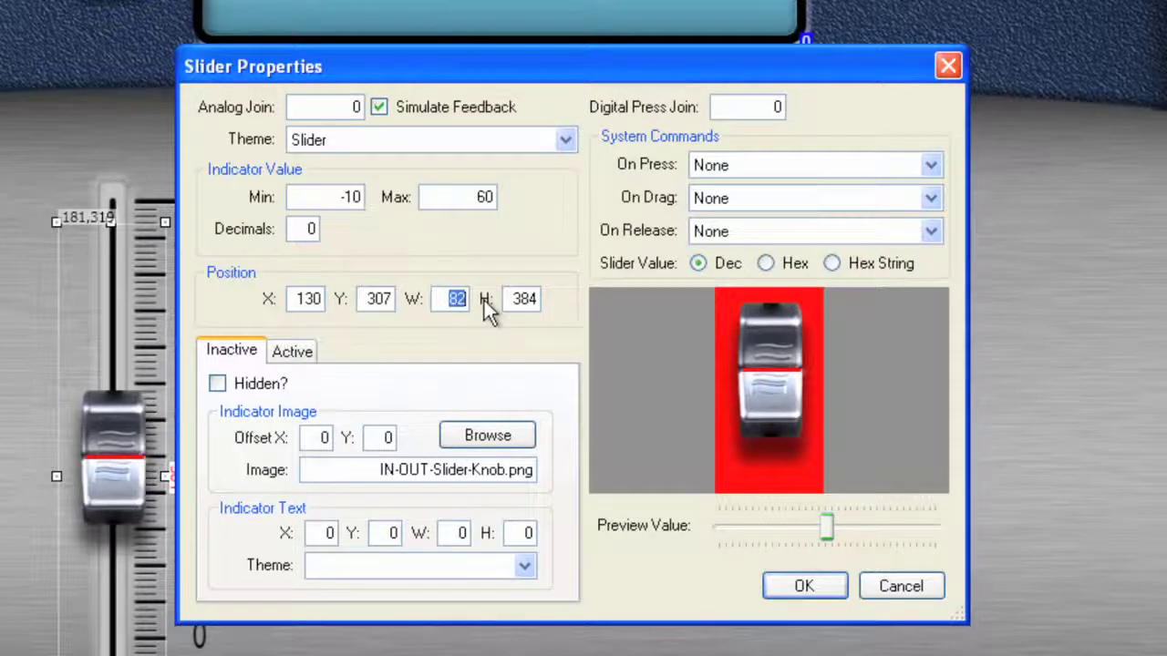
pyautogui.write('79')
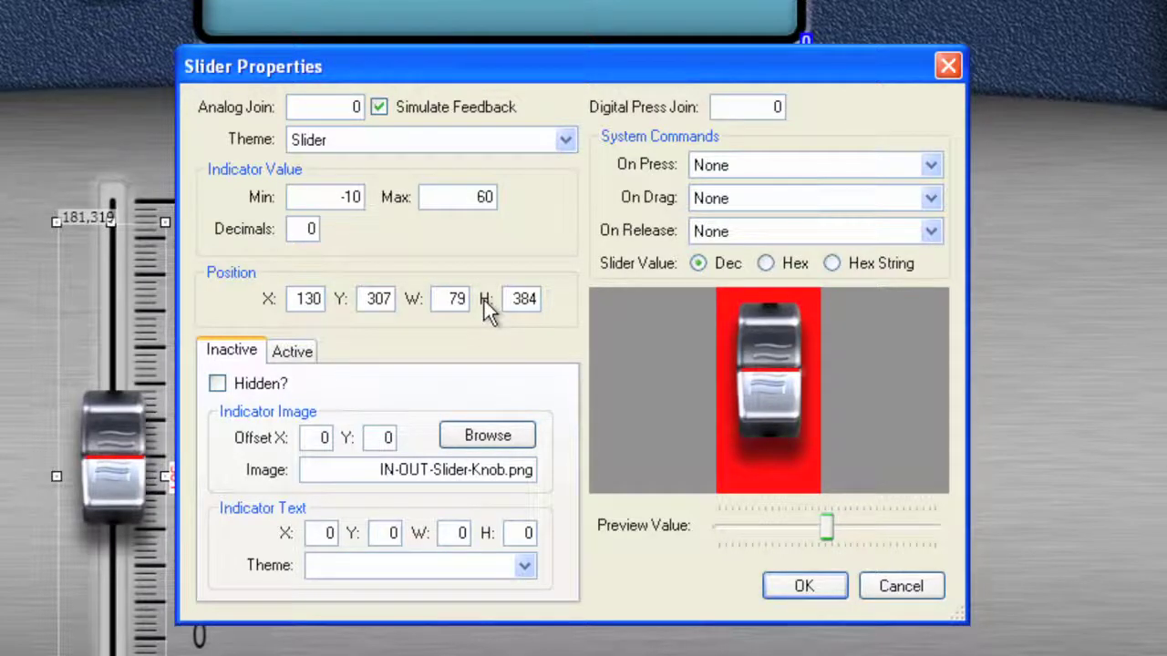
pyautogui.click(506, 301)
pyautogui.moveTo(507, 300); pyautogui.dragTo(594, 306)
pyautogui.write('405')
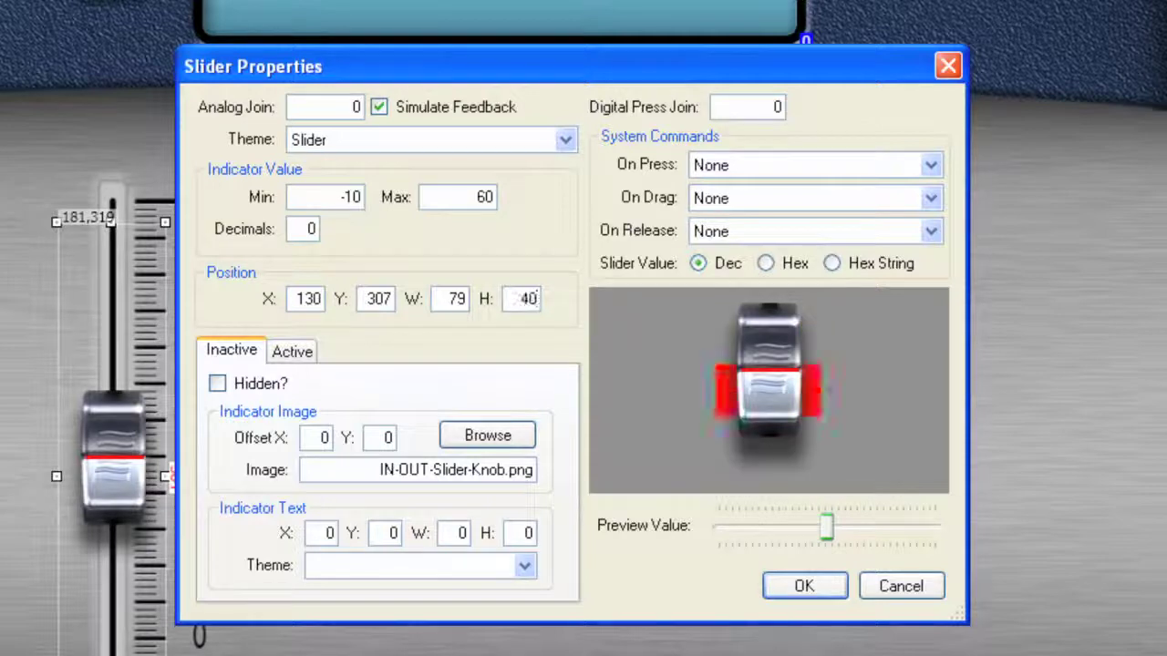
pyautogui.click(784, 587)
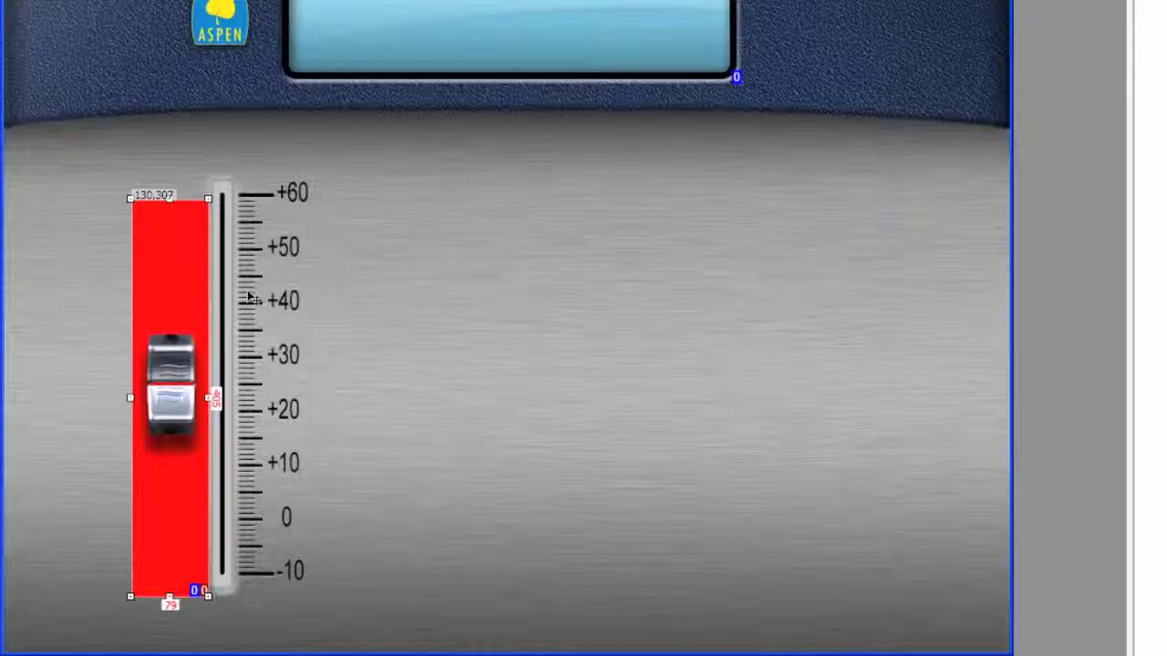
# Set the scale track image to X 153, Y 268, width 104, height 453
pyautogui.click(251, 298)
pyautogui.doubleClick(251, 299)
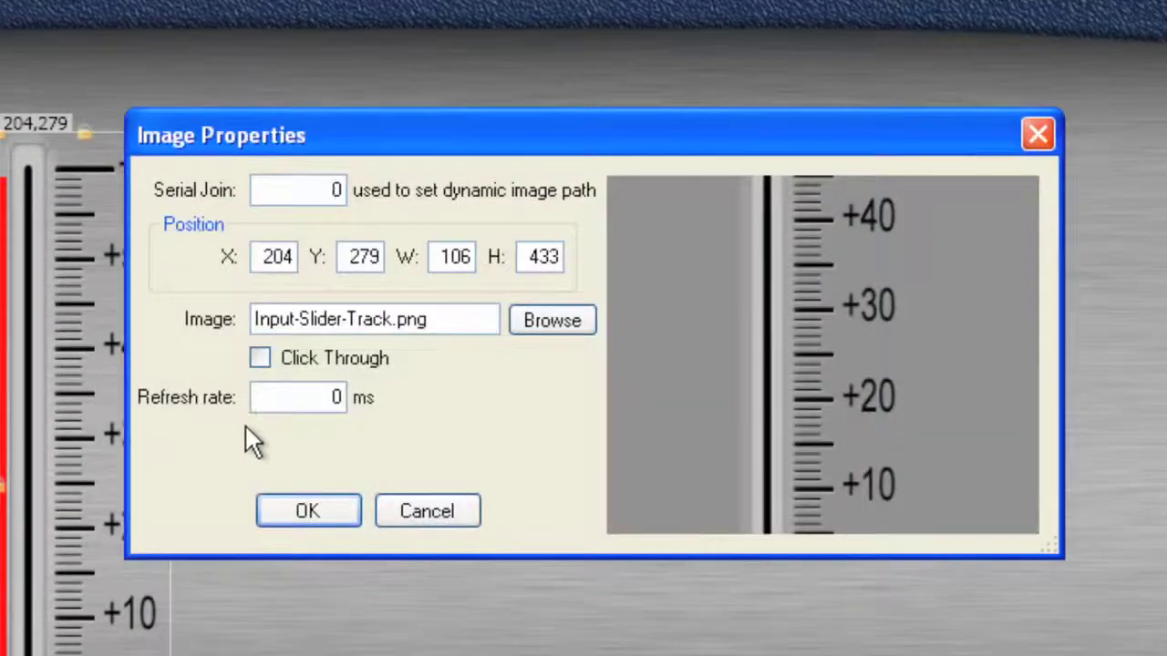
pyautogui.doubleClick(258, 257)
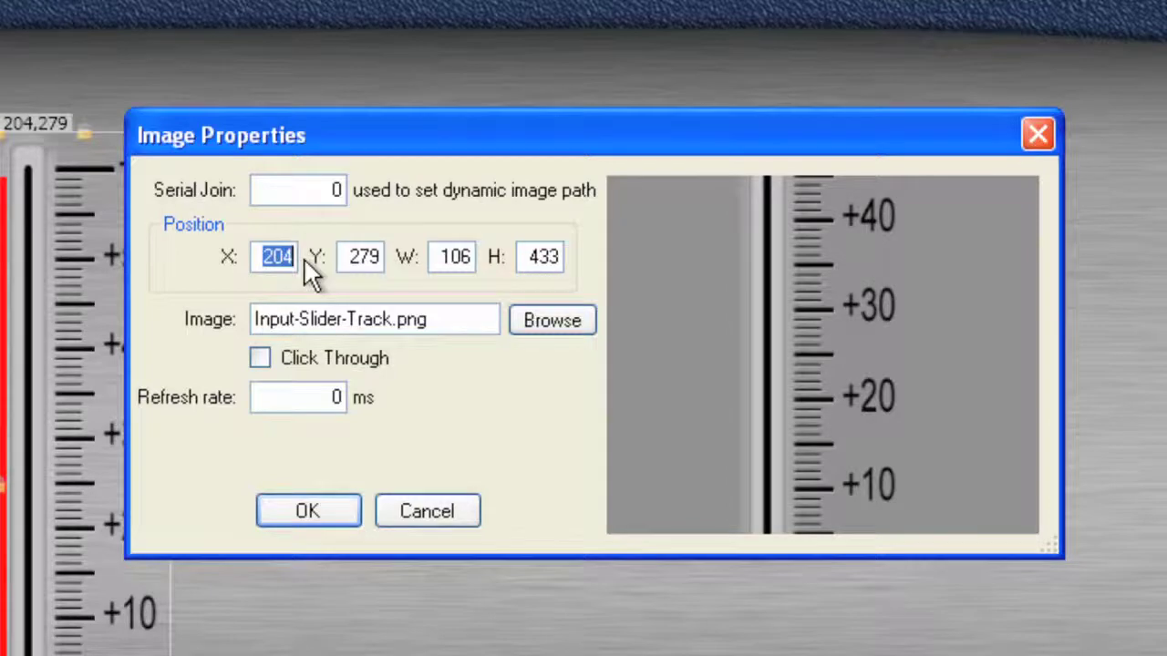
pyautogui.write('153')
pyautogui.click(342, 257)
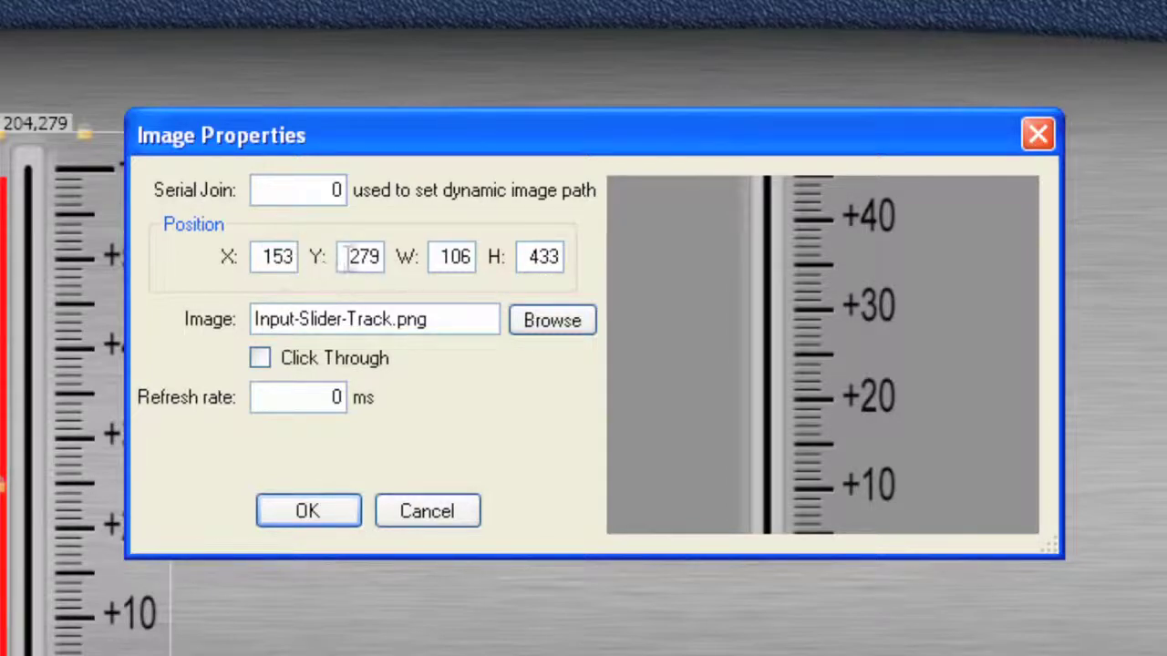
pyautogui.moveTo(342, 257); pyautogui.dragTo(369, 258)
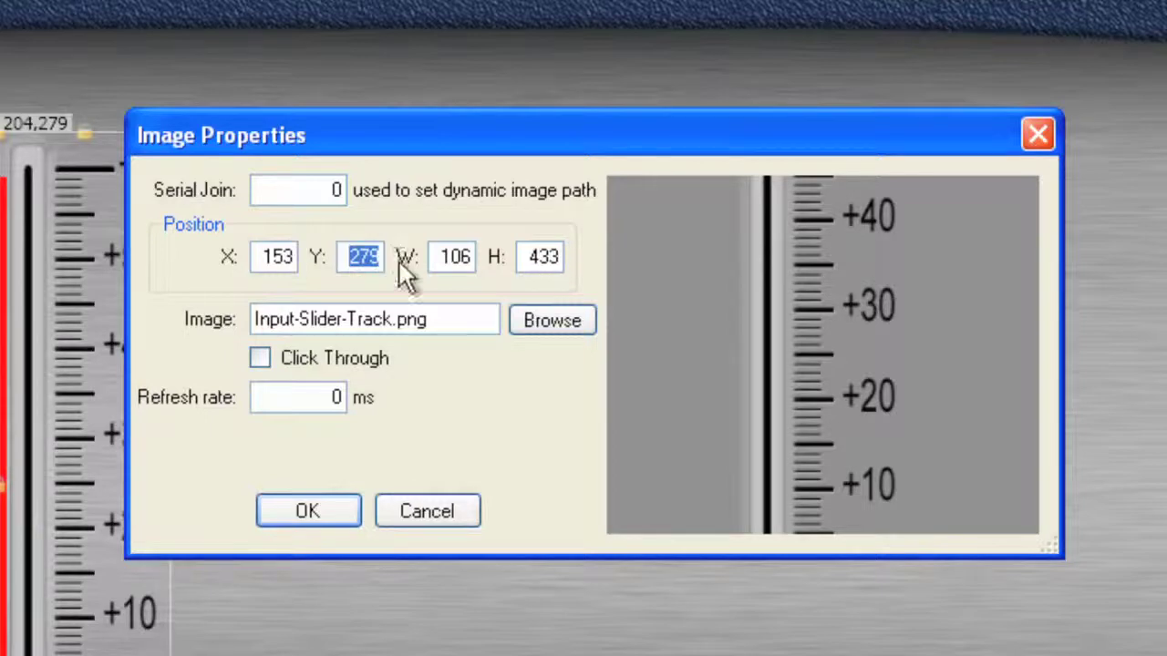
pyautogui.write('268')
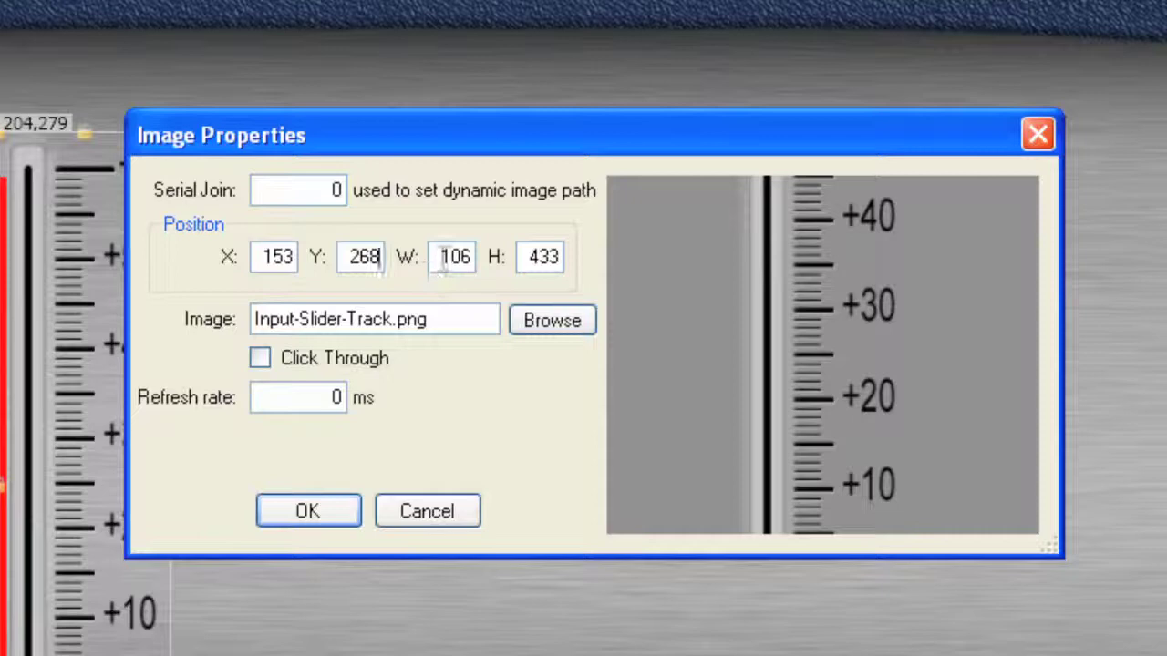
pyautogui.moveTo(439, 258); pyautogui.dragTo(504, 271)
pyautogui.write('19')
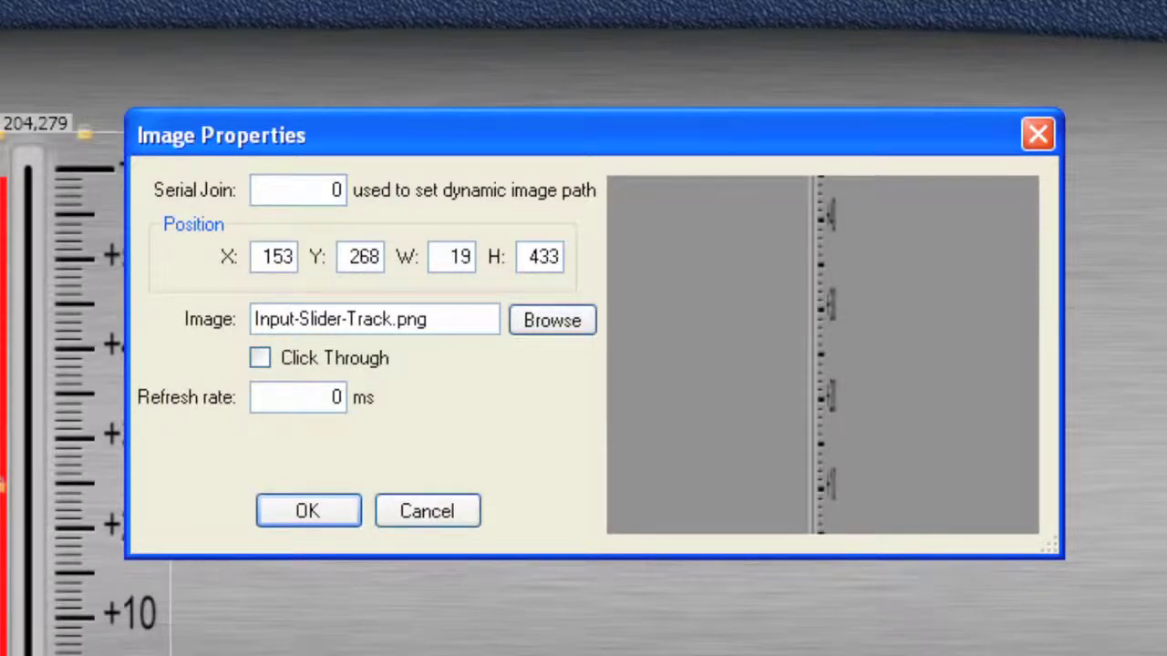
pyautogui.press('BackSpace')
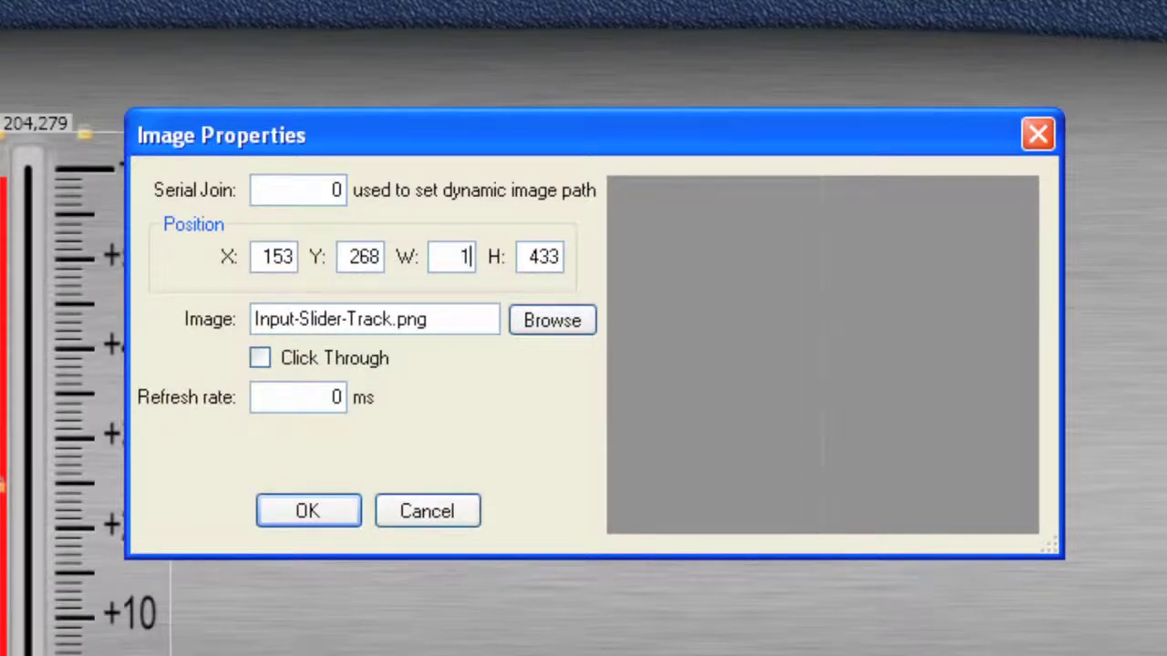
pyautogui.write('04')
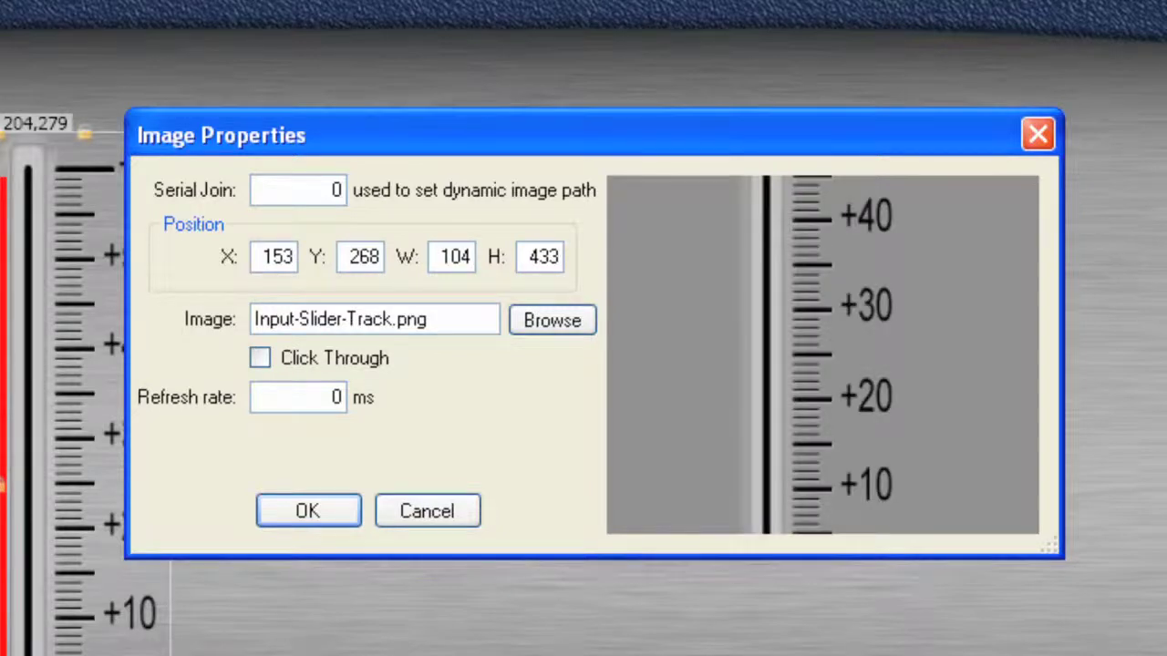
pyautogui.doubleClick(552, 257)
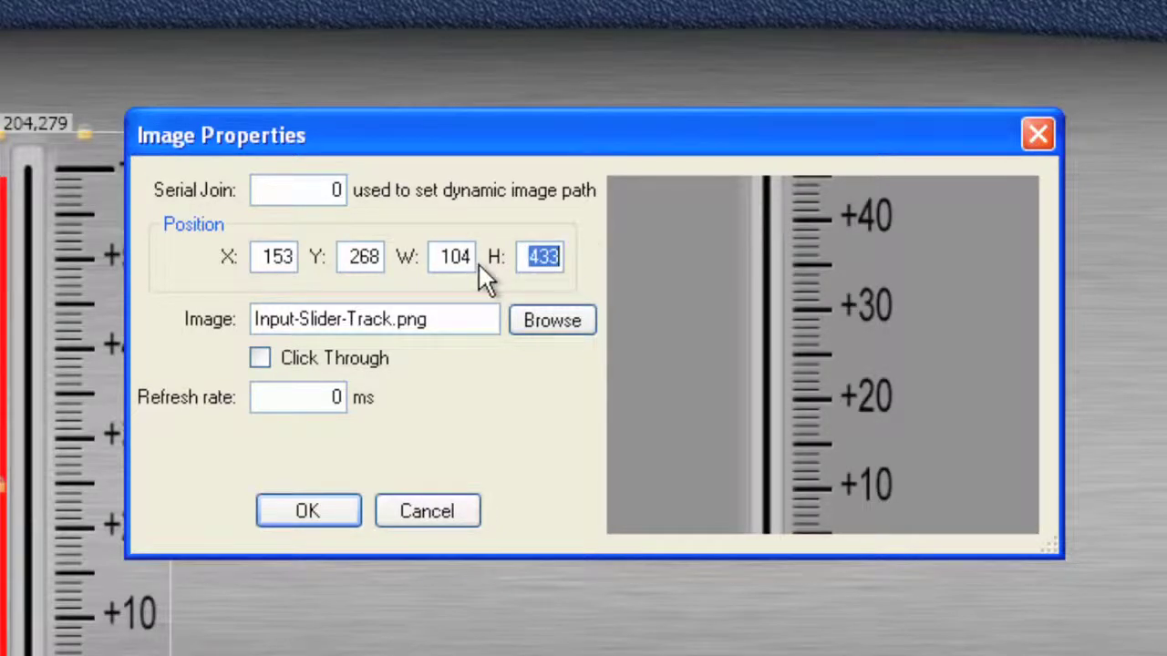
pyautogui.write('453')
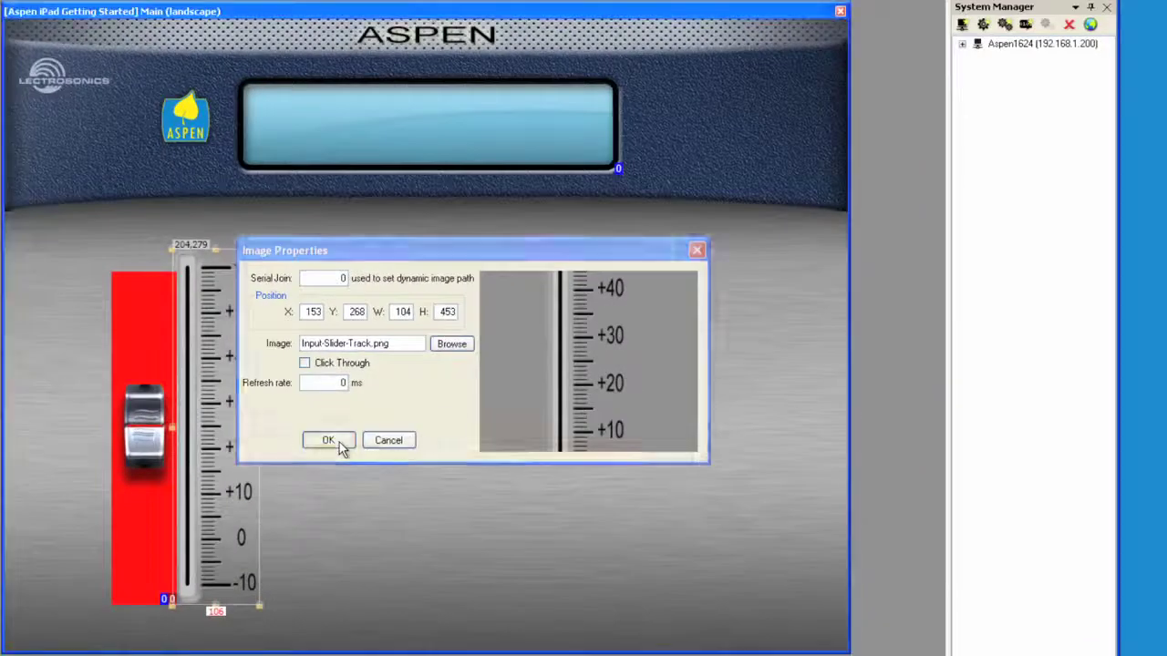
pyautogui.click(329, 511)
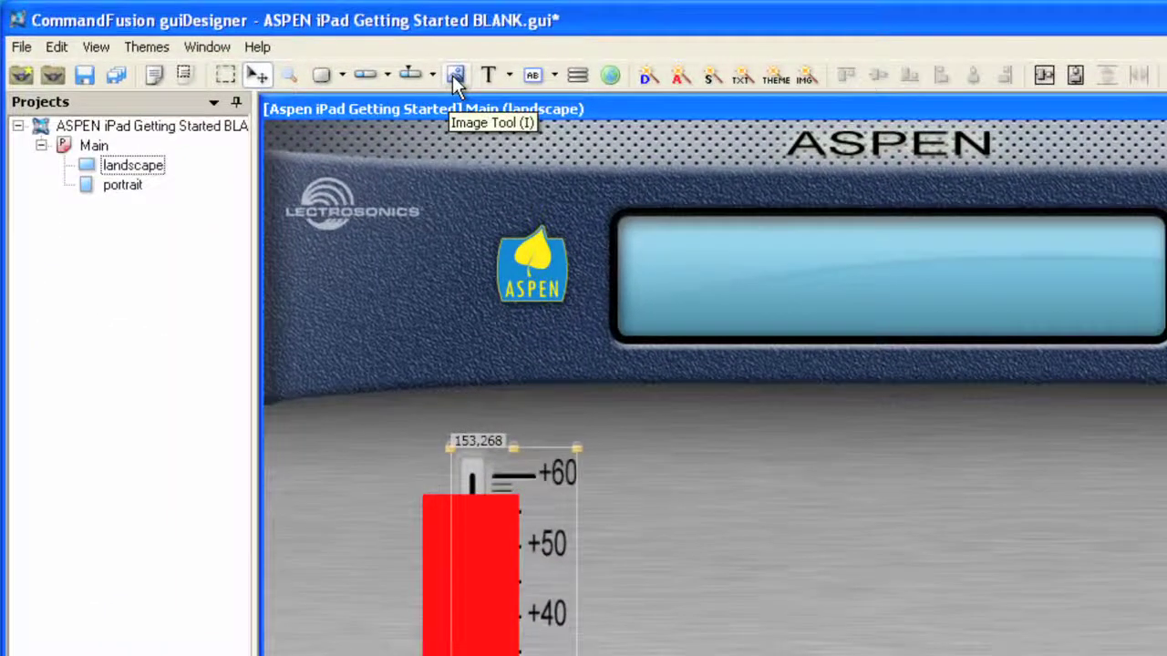
# Draw an image box left of the slider and load Mini-LCD-On.png into it
pyautogui.click(455, 75)
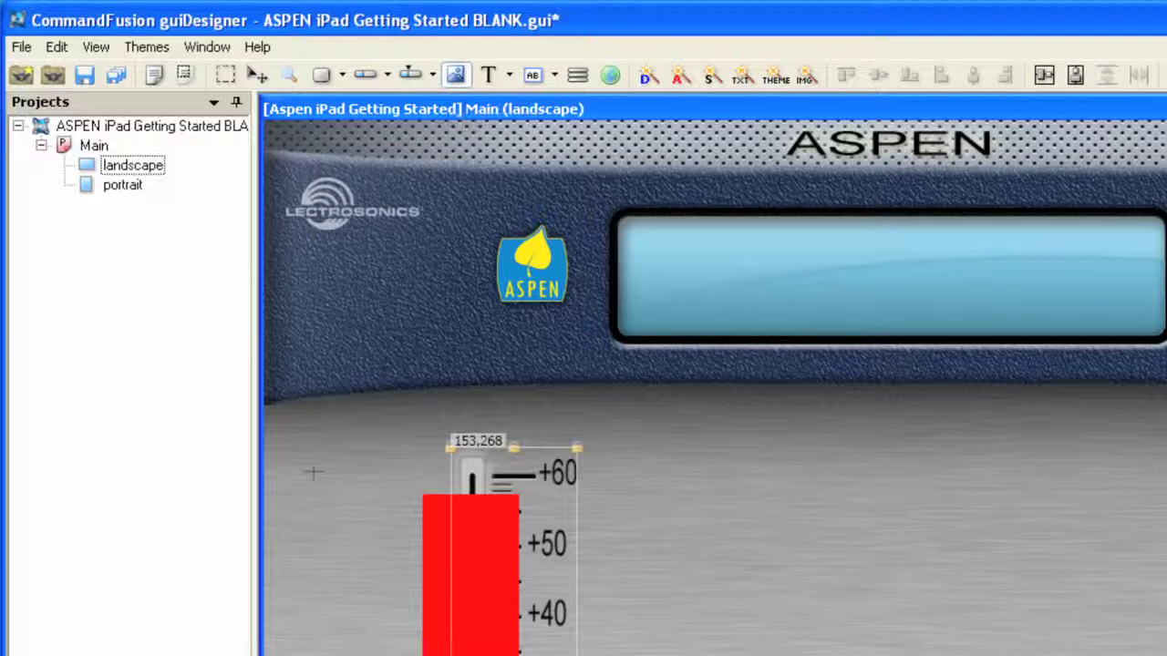
pyautogui.moveTo(286, 452); pyautogui.dragTo(401, 546)
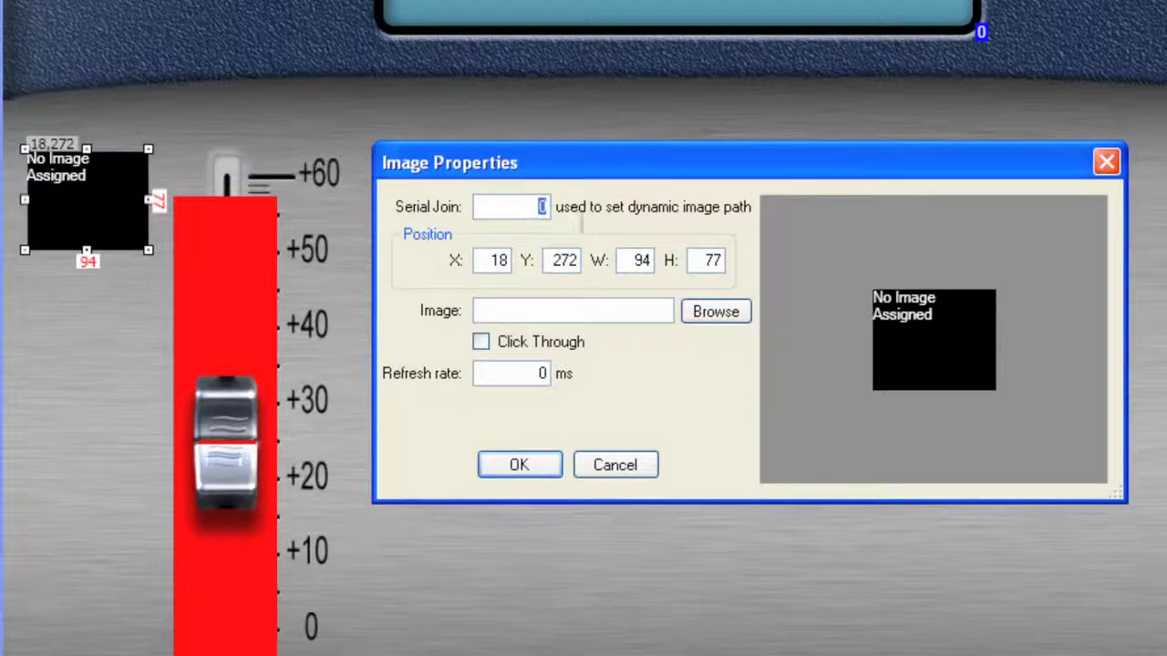
pyautogui.click(710, 315)
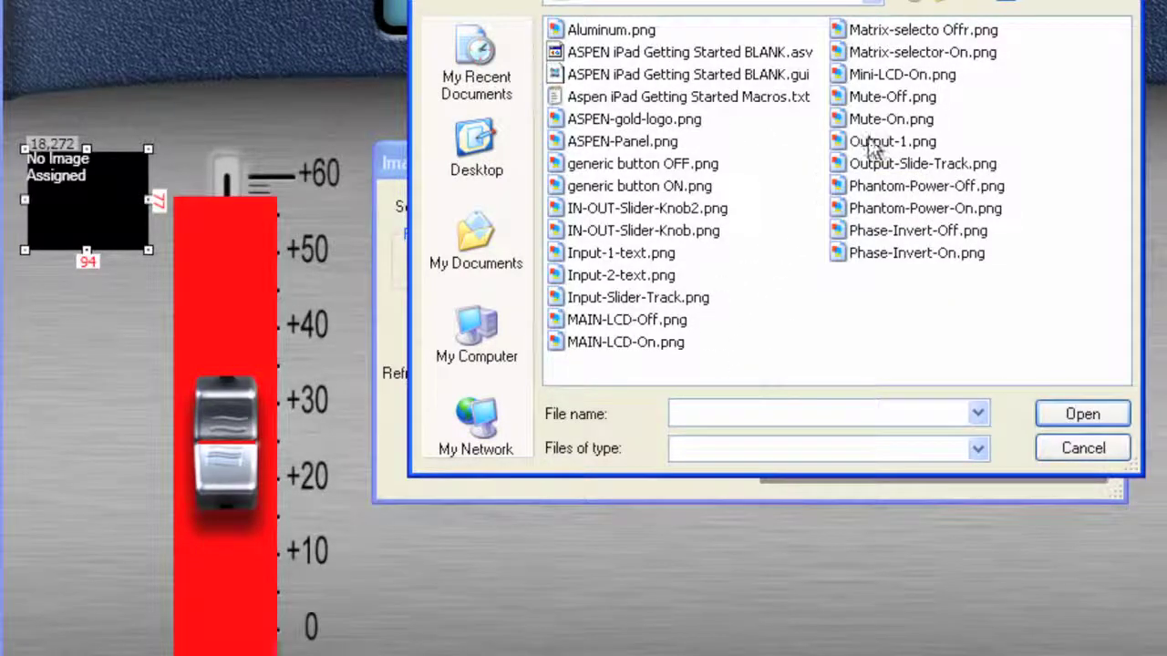
pyautogui.click(904, 76)
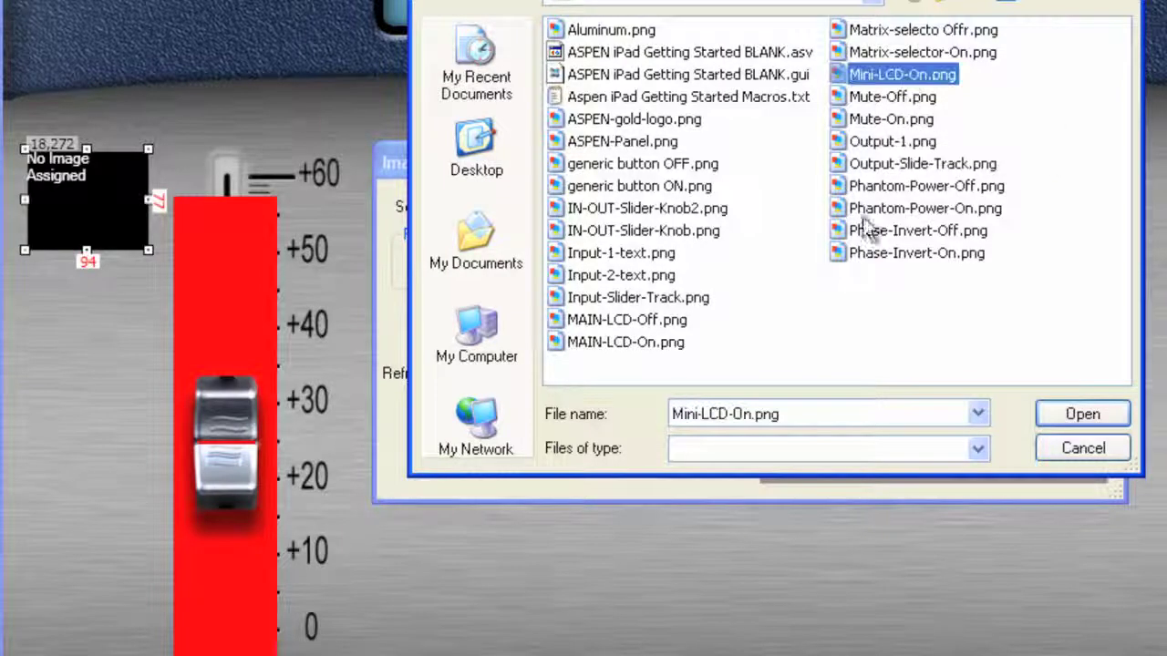
pyautogui.click(1055, 413)
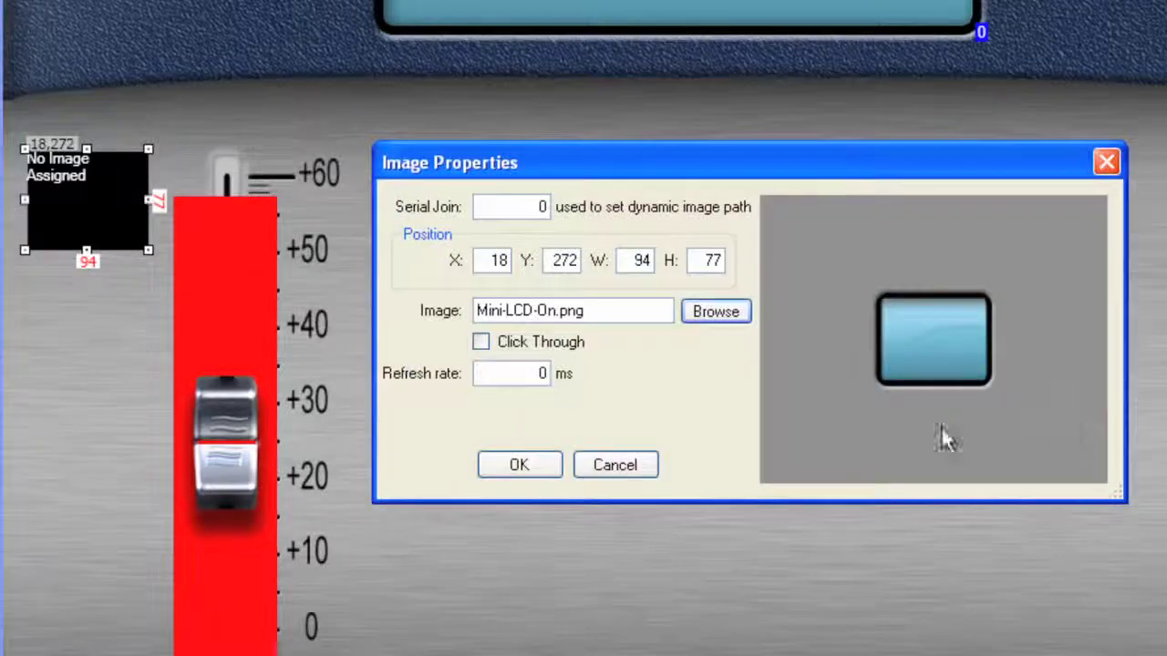
pyautogui.click(522, 467)
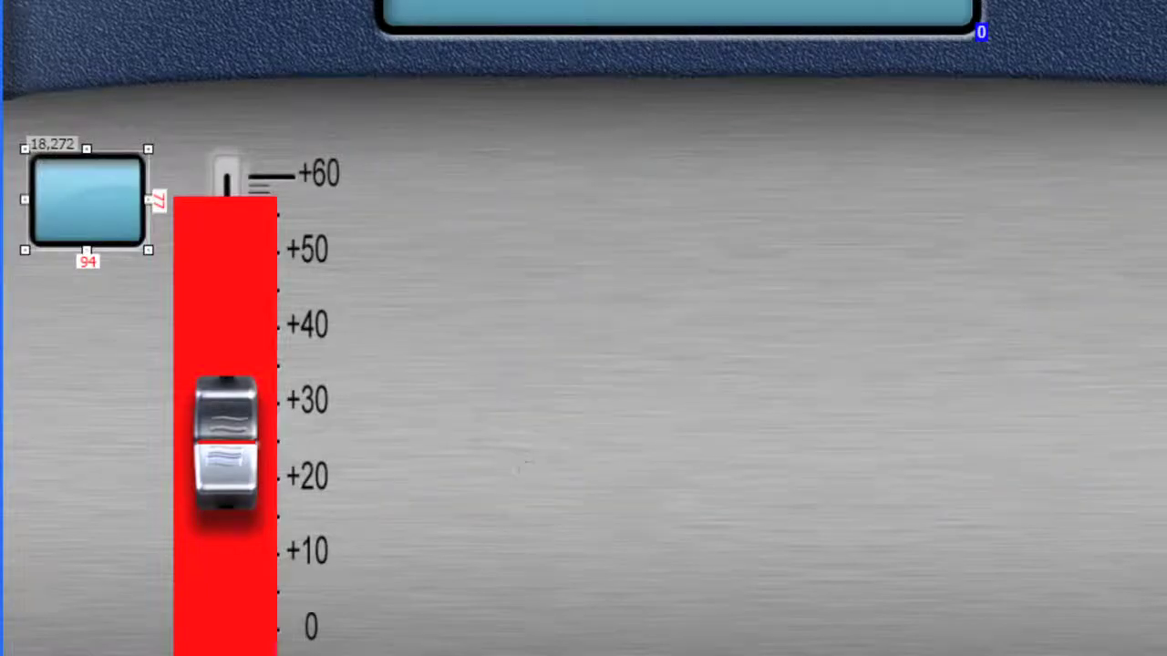
# Resize the LCD image to its native size and shift it slightly left
pyautogui.rightClick(91, 220)
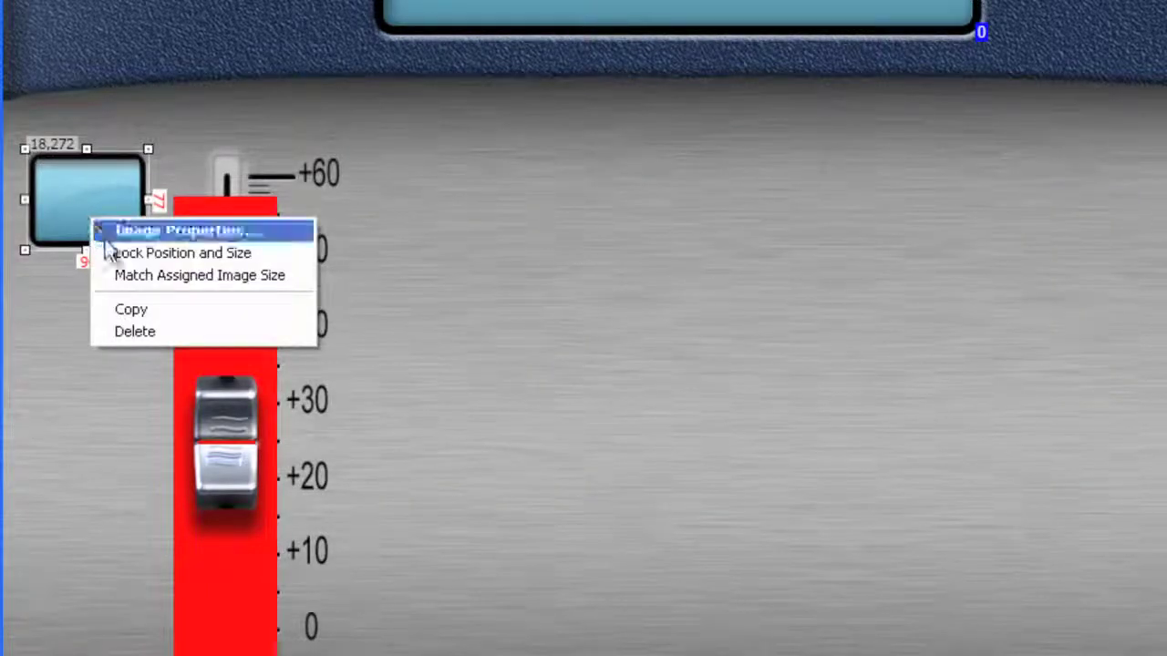
pyautogui.click(132, 275)
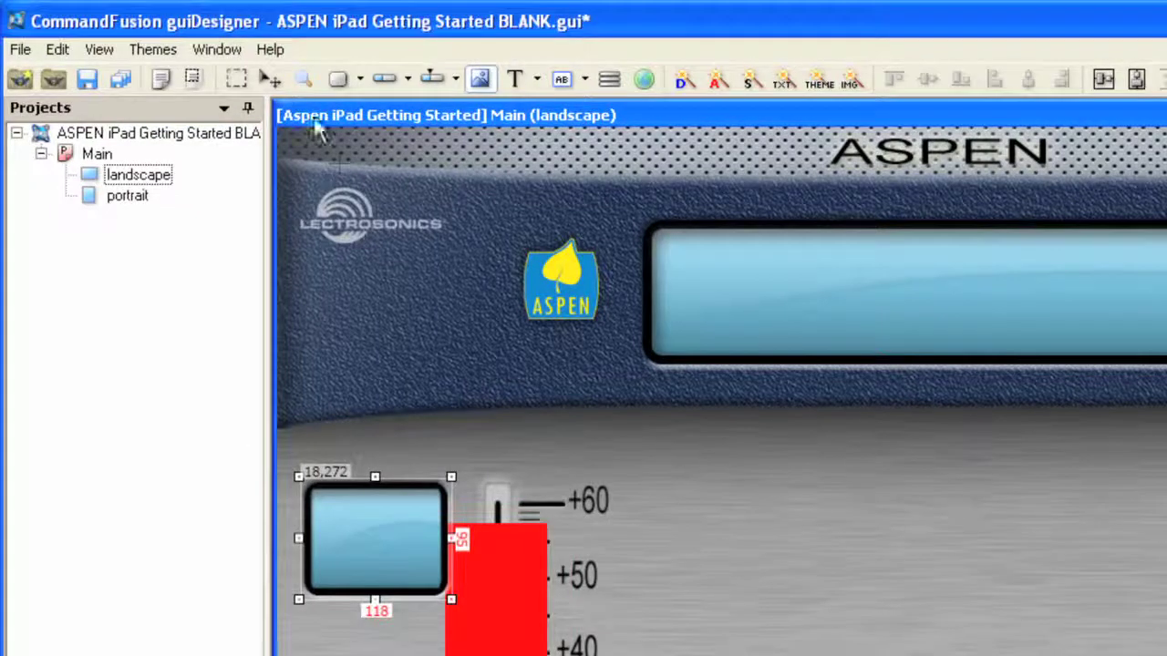
pyautogui.click(278, 86)
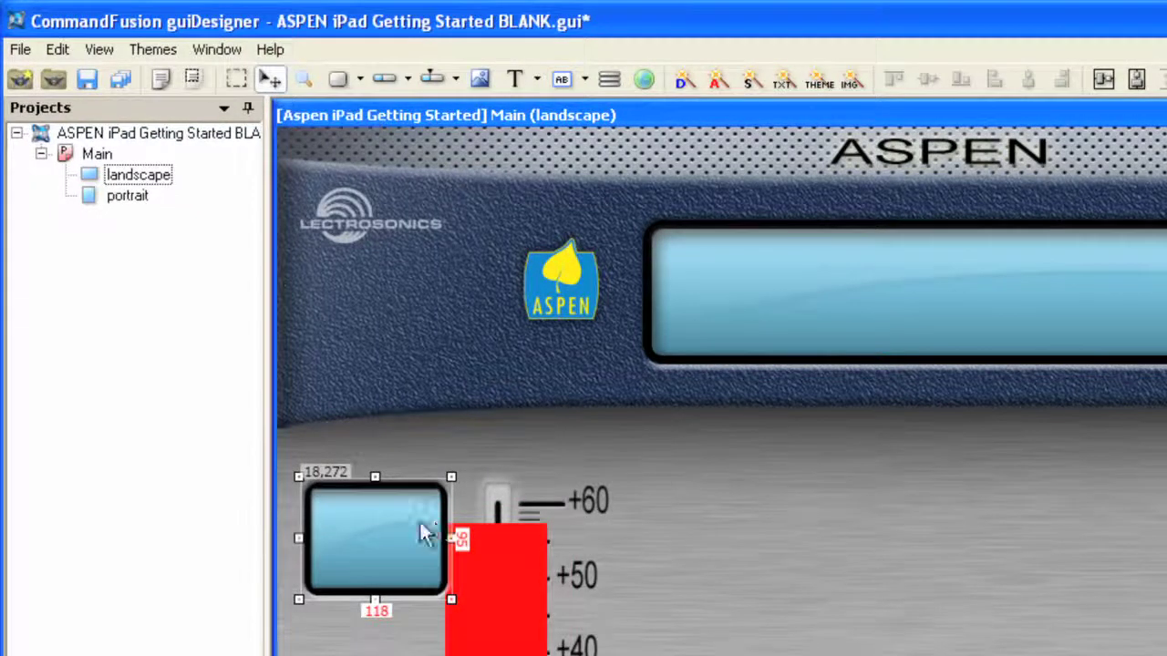
pyautogui.moveTo(412, 543); pyautogui.dragTo(399, 544)
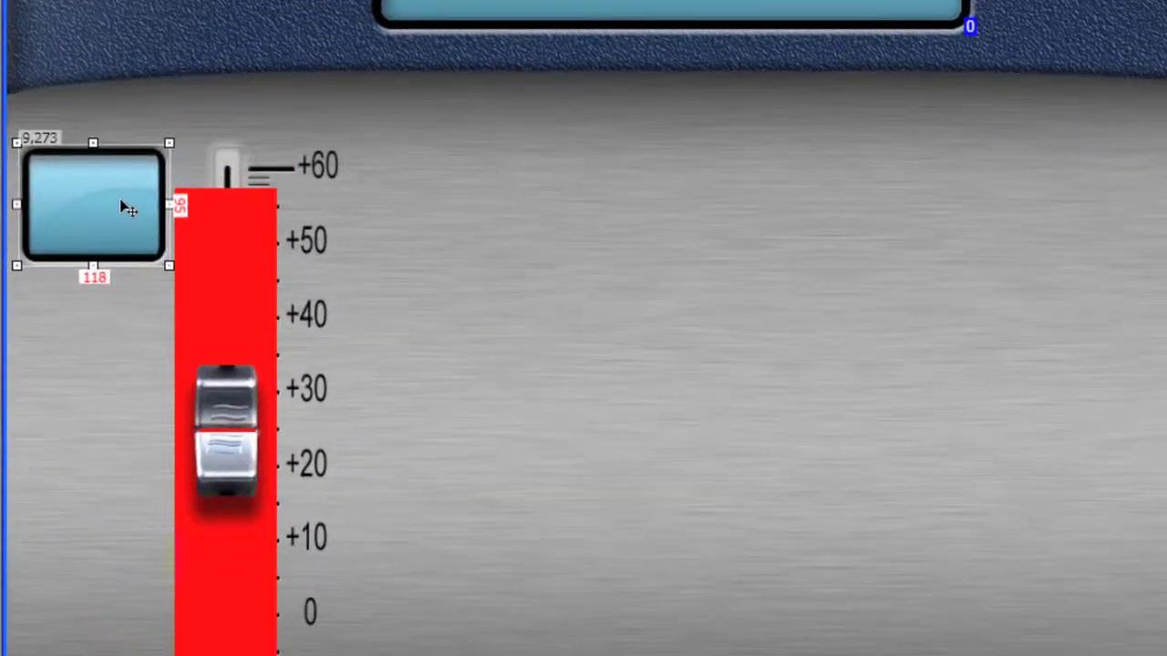
# Position the LCD image at X 19, Y 305 in Image Properties
pyautogui.doubleClick(396, 541)
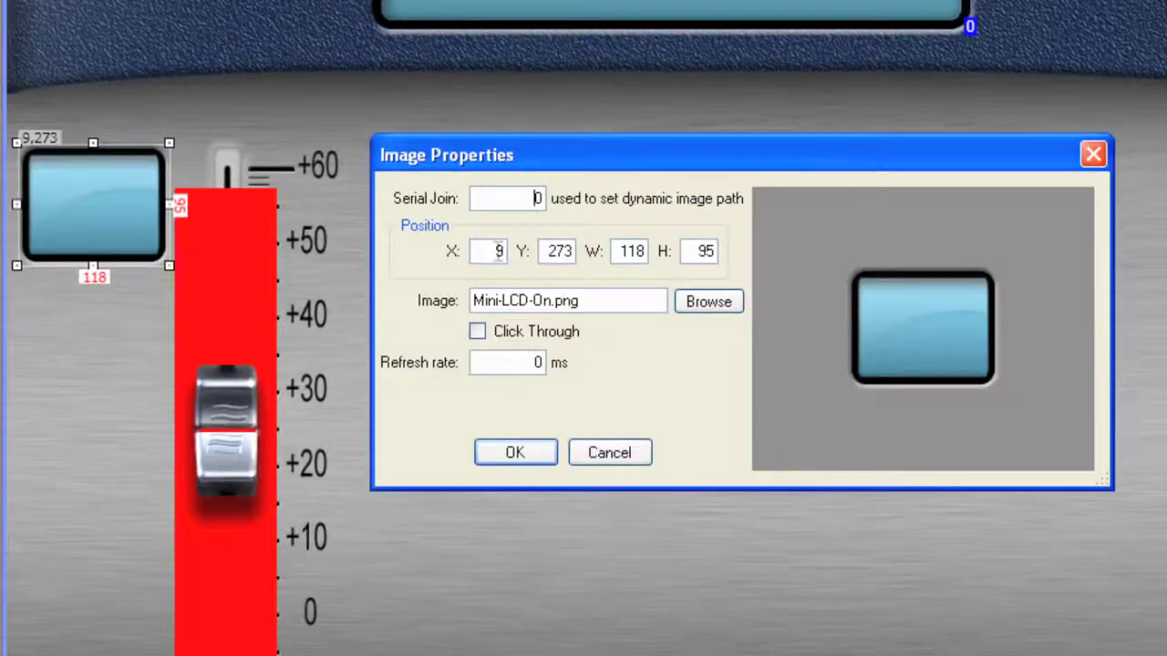
pyautogui.doubleClick(498, 251)
pyautogui.write('19')
pyautogui.doubleClick(549, 252)
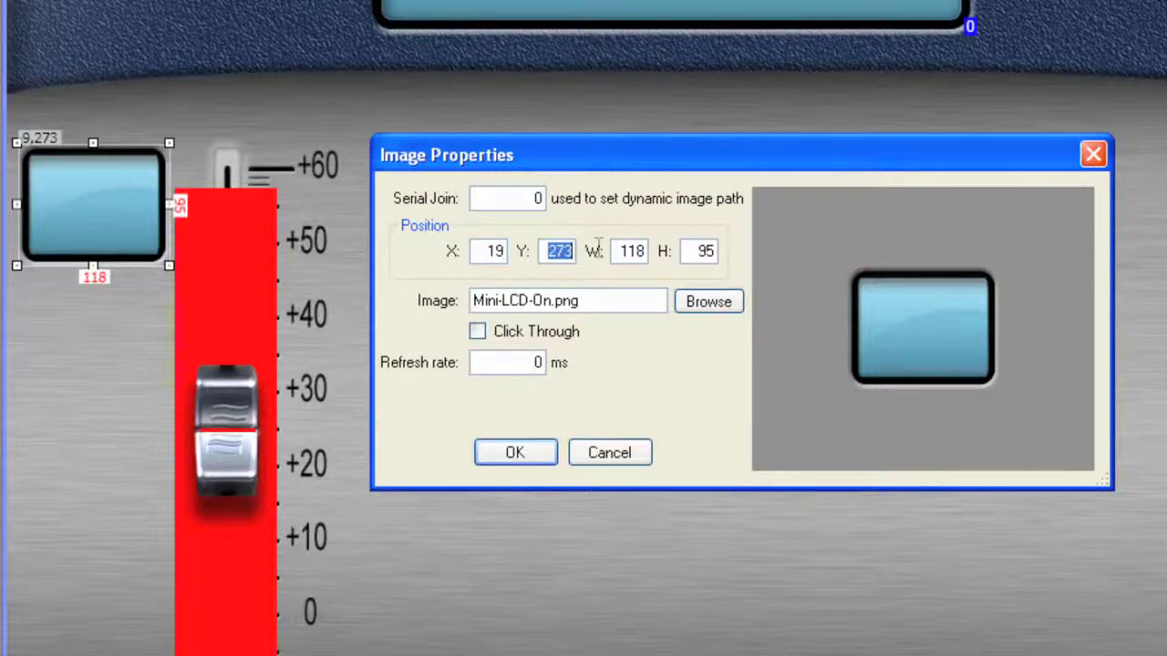
pyautogui.write('305')
pyautogui.click(515, 453)
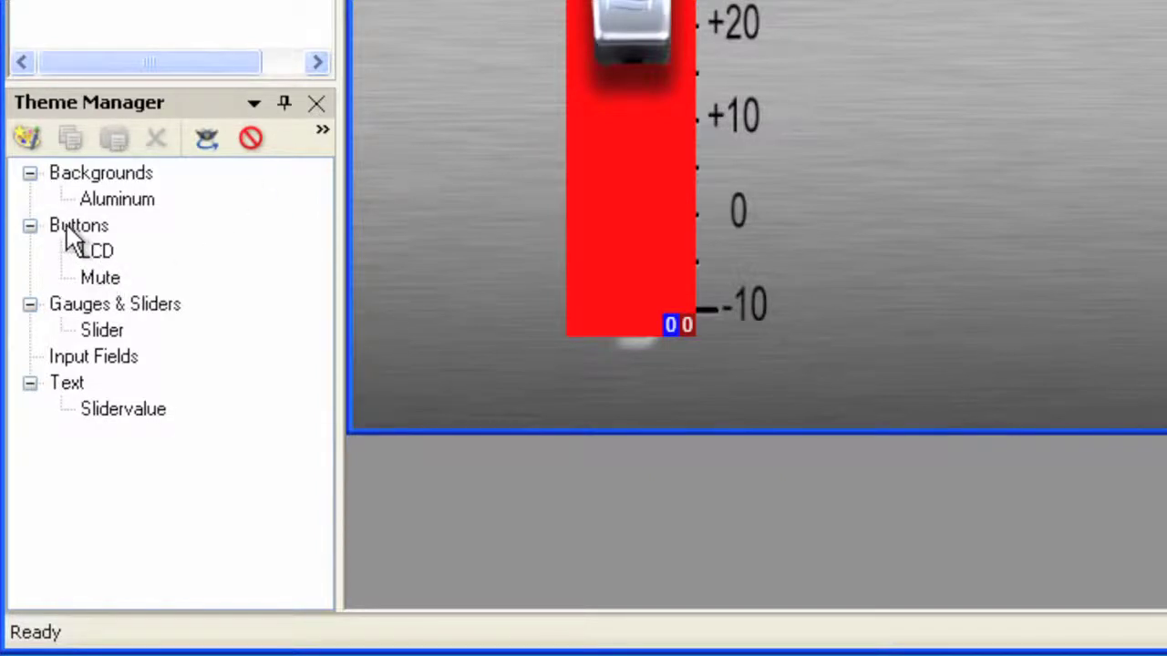
# Create a PhantomPower button theme with Phantom-Power-Off.png inactive and no preview text
pyautogui.click(73, 228)
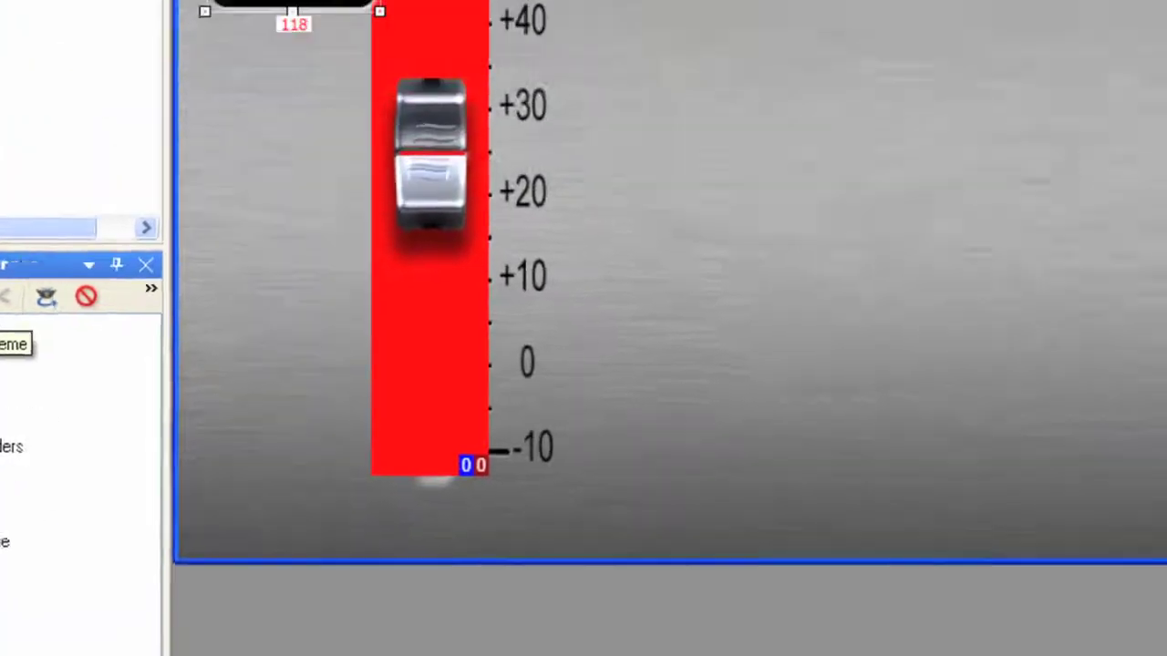
pyautogui.click(27, 136)
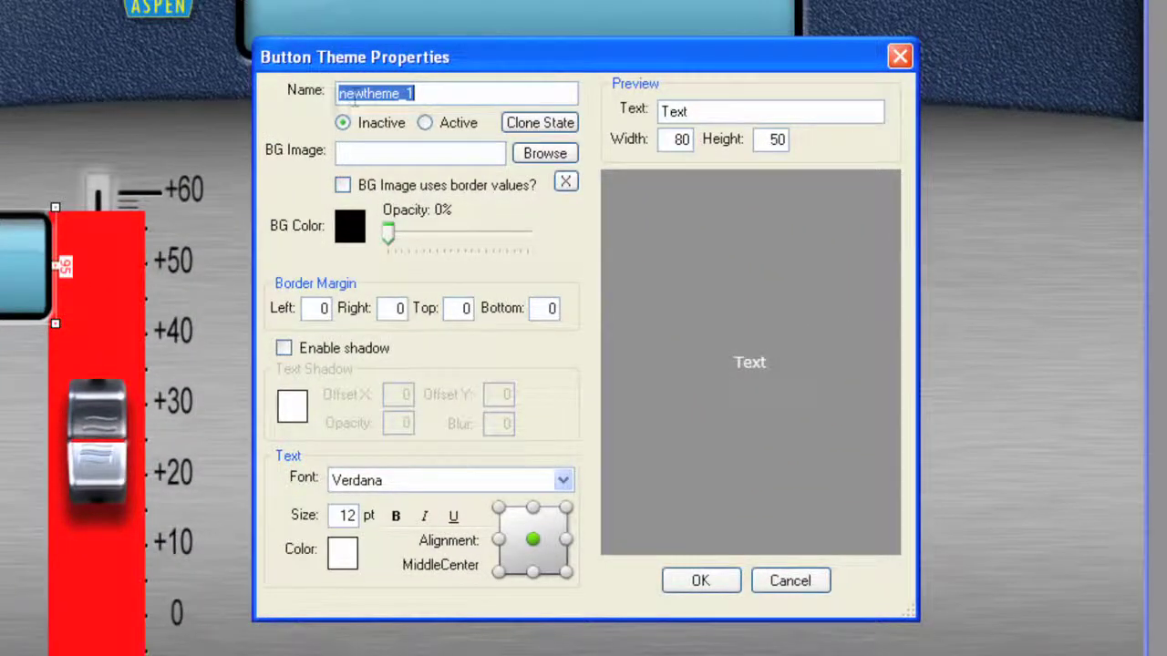
pyautogui.moveTo(443, 96); pyautogui.dragTo(337, 92)
pyautogui.write('Pha')
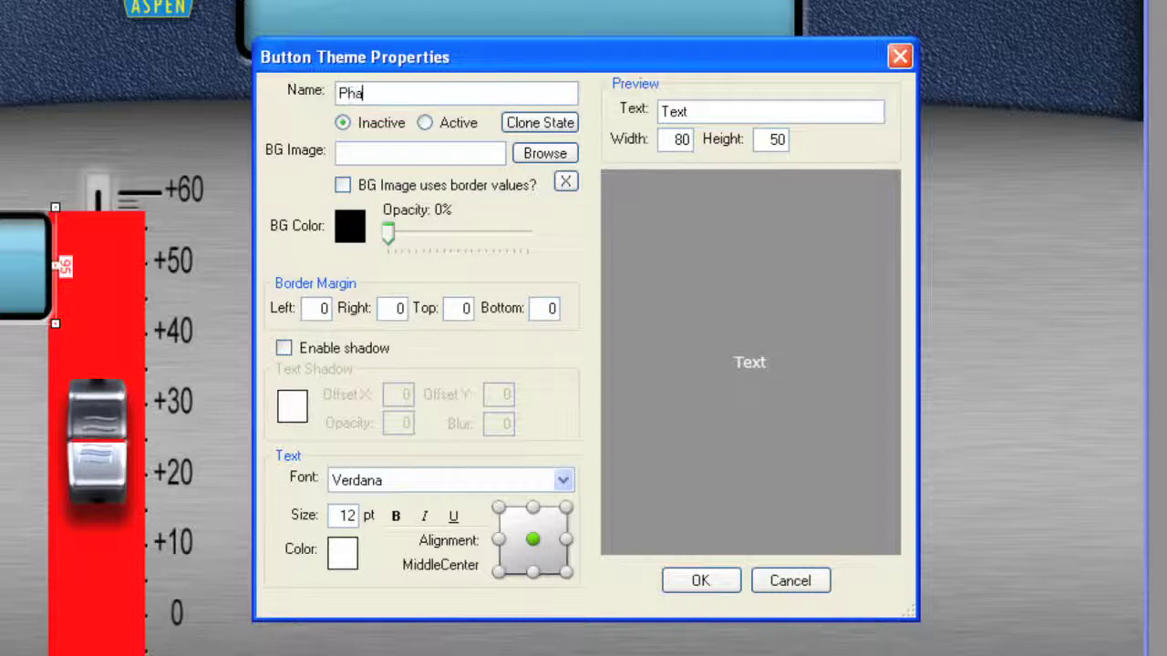
pyautogui.write('ntomPower')
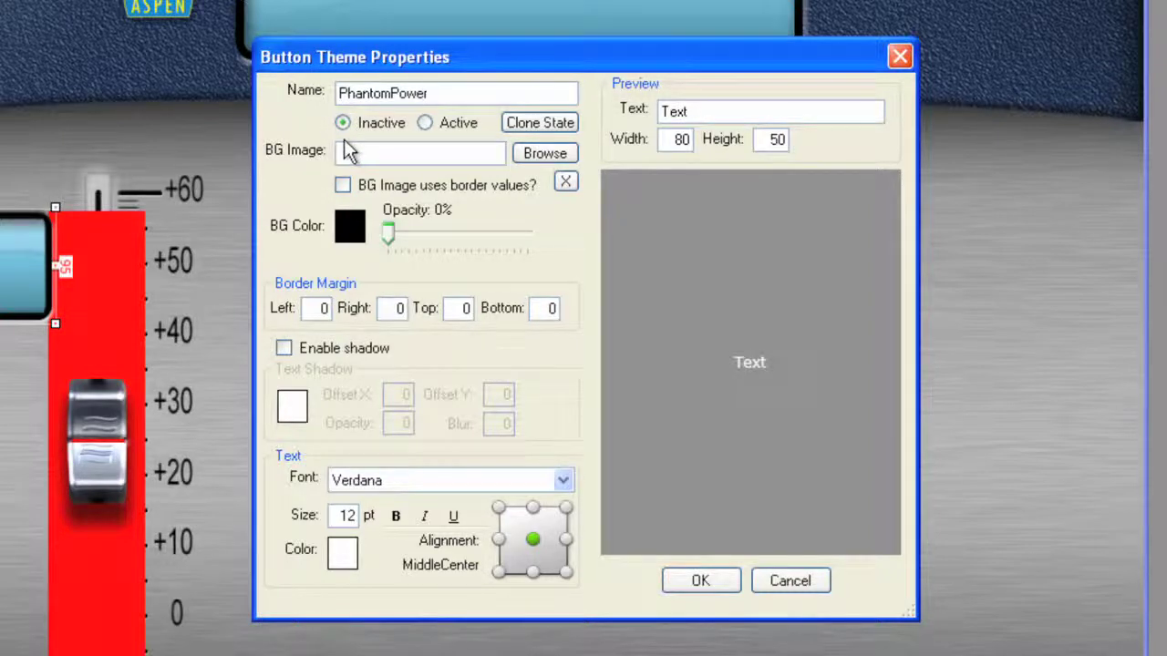
pyautogui.click(545, 156)
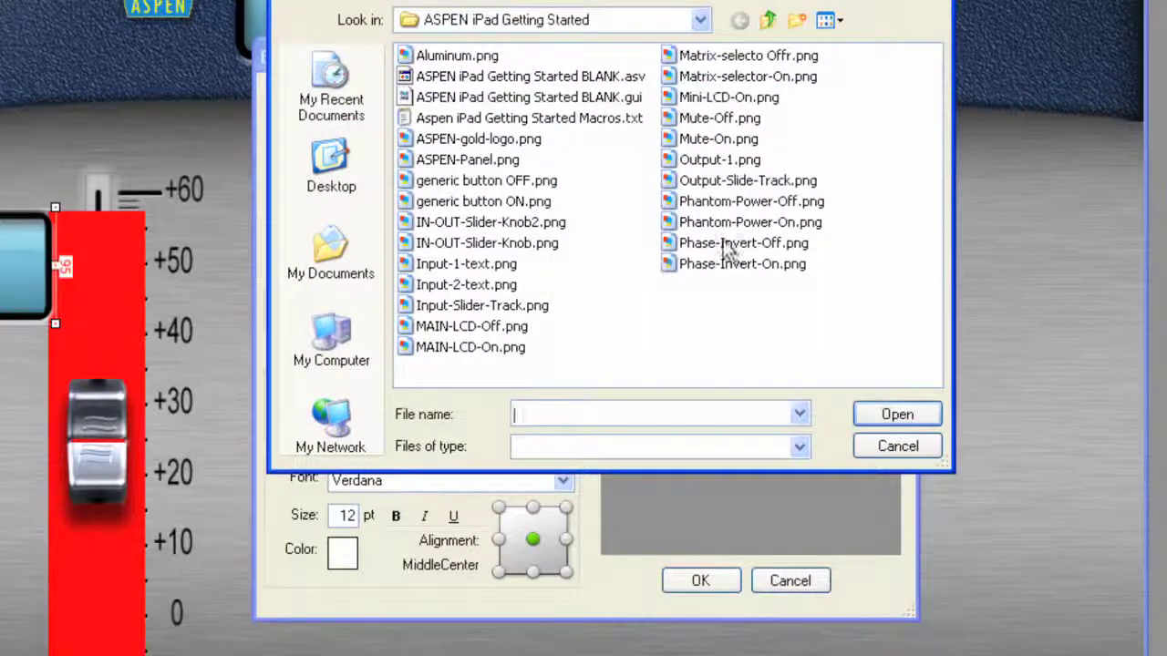
pyautogui.click(749, 204)
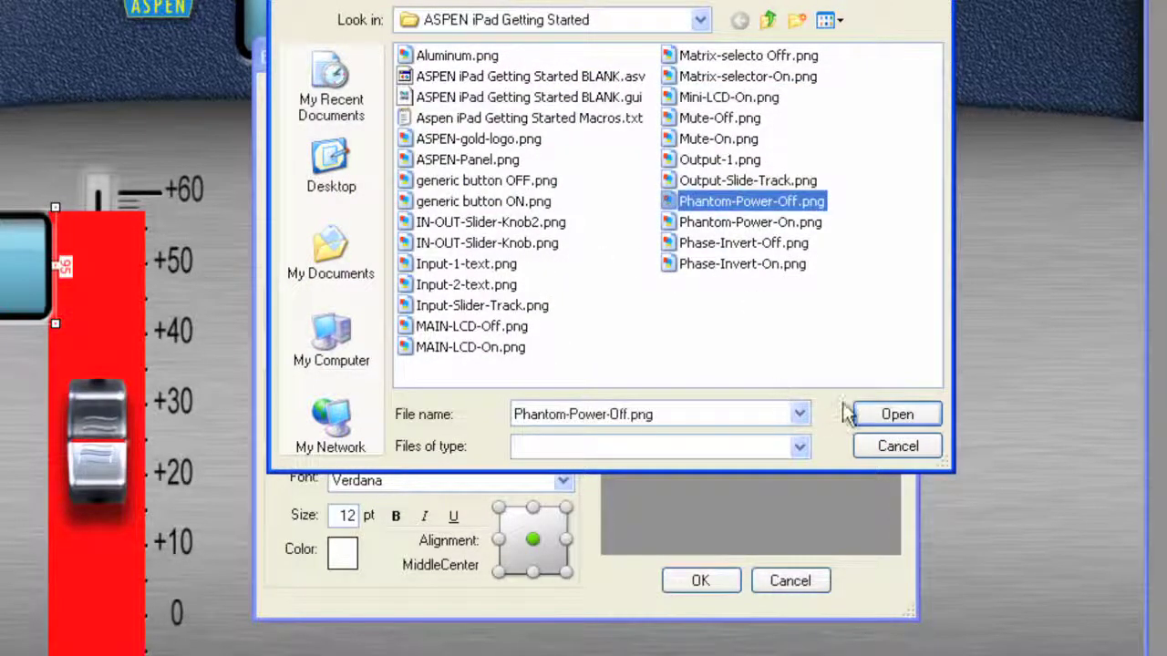
pyautogui.click(881, 416)
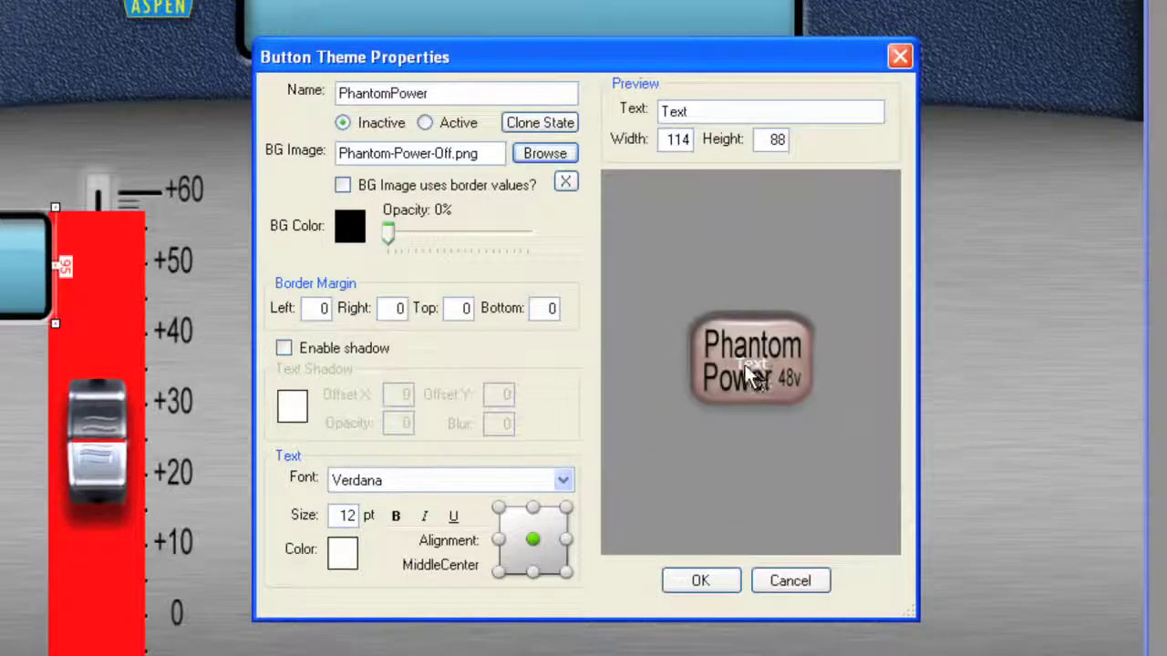
pyautogui.doubleClick(685, 111)
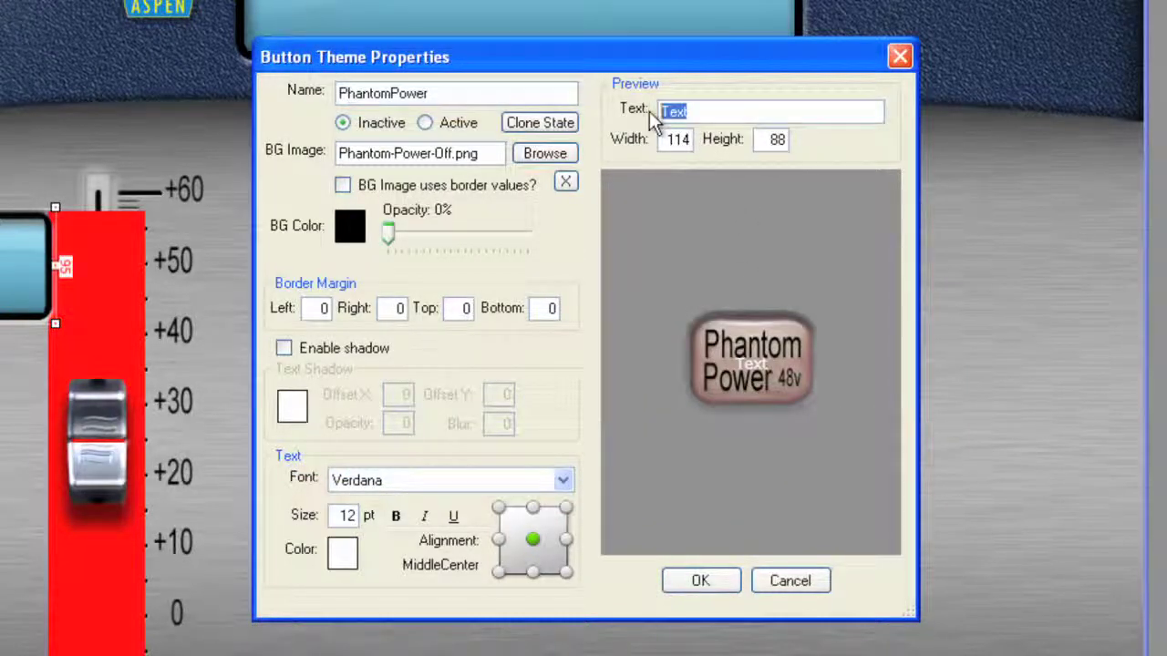
pyautogui.press('Delete')
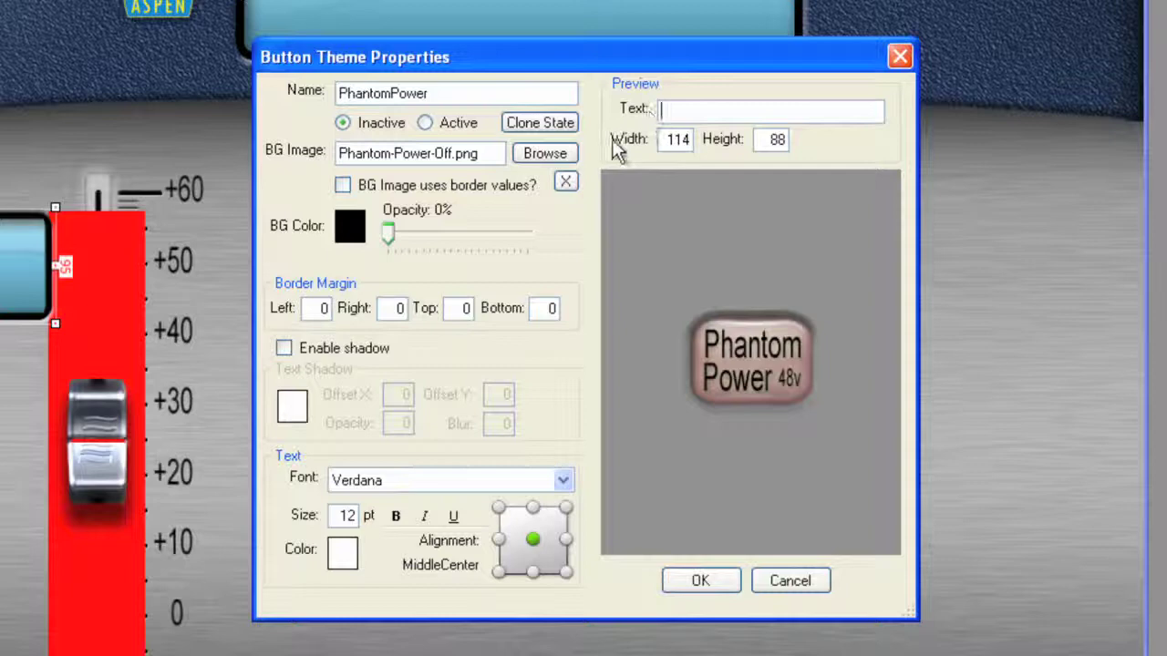
# Give its active state Phantom-Power-On.png, compare both states, and save the theme
pyautogui.click(425, 124)
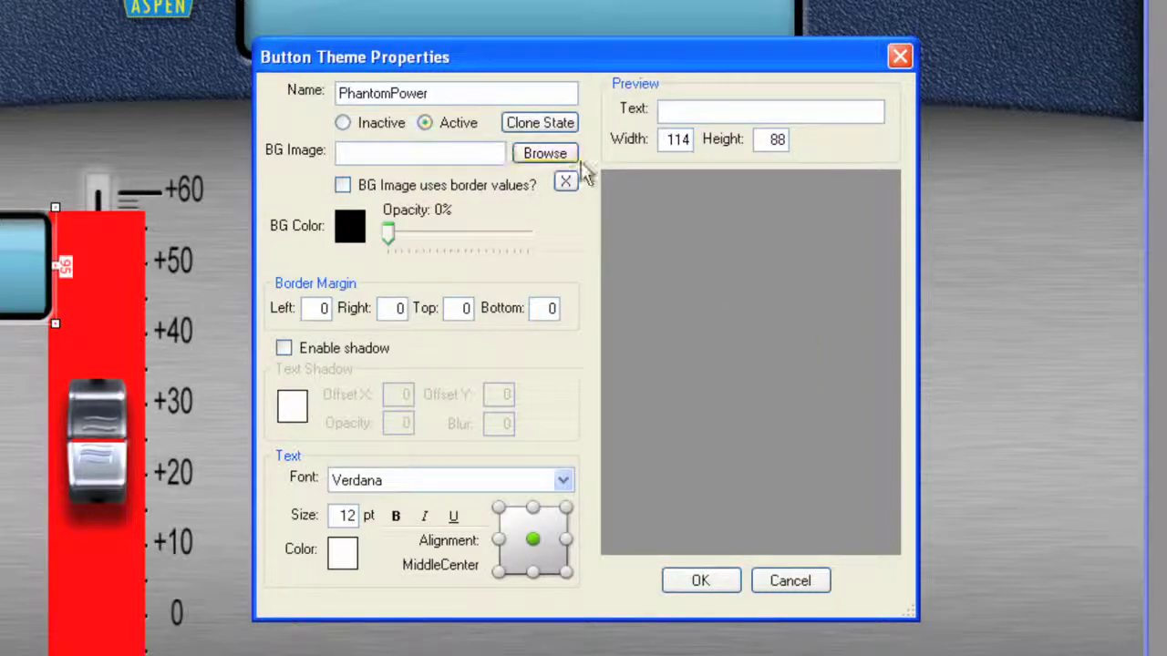
pyautogui.click(546, 154)
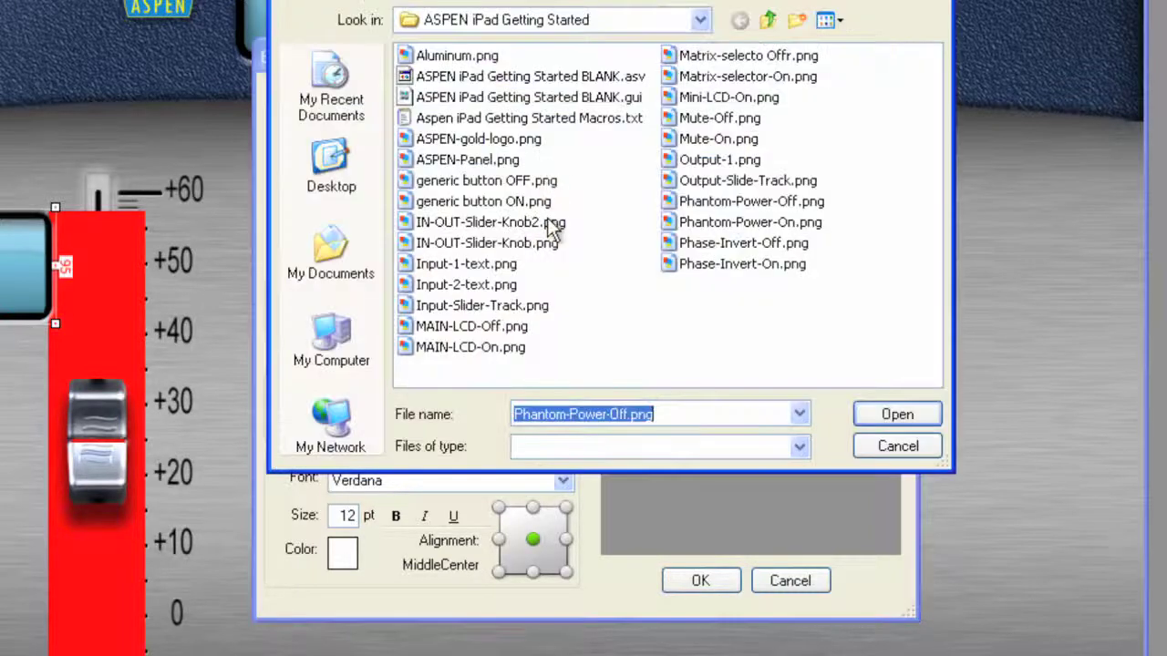
pyautogui.click(743, 222)
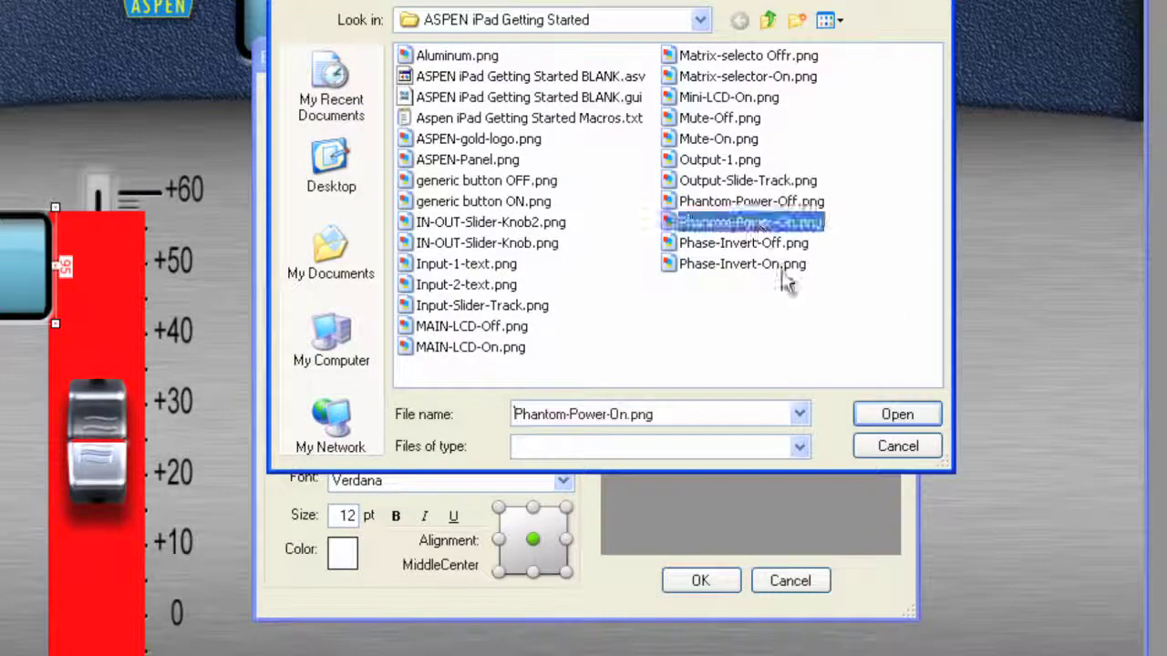
pyautogui.click(876, 411)
pyautogui.click(342, 123)
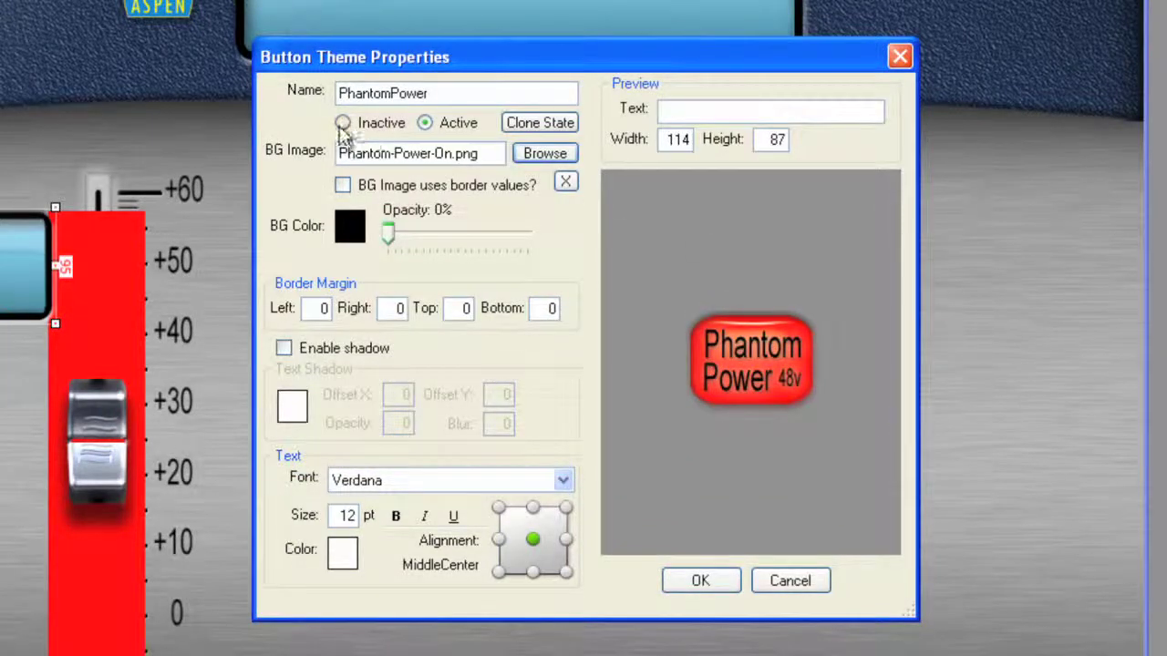
pyautogui.click(425, 124)
pyautogui.click(343, 123)
pyautogui.click(424, 123)
pyautogui.click(345, 124)
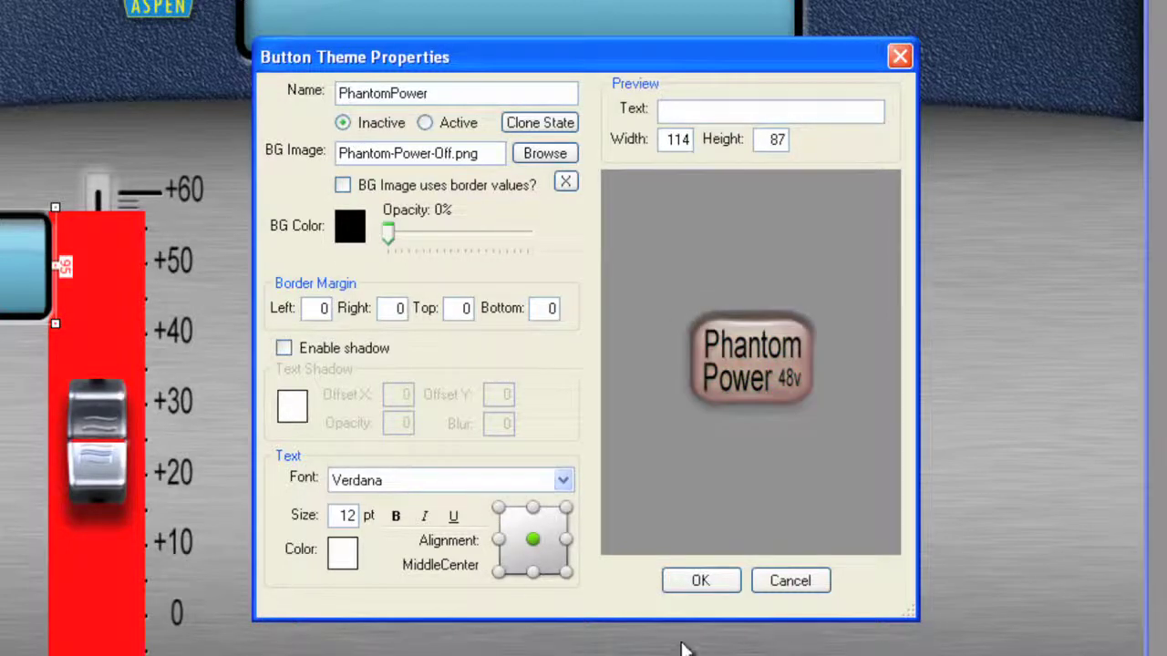
pyautogui.click(699, 583)
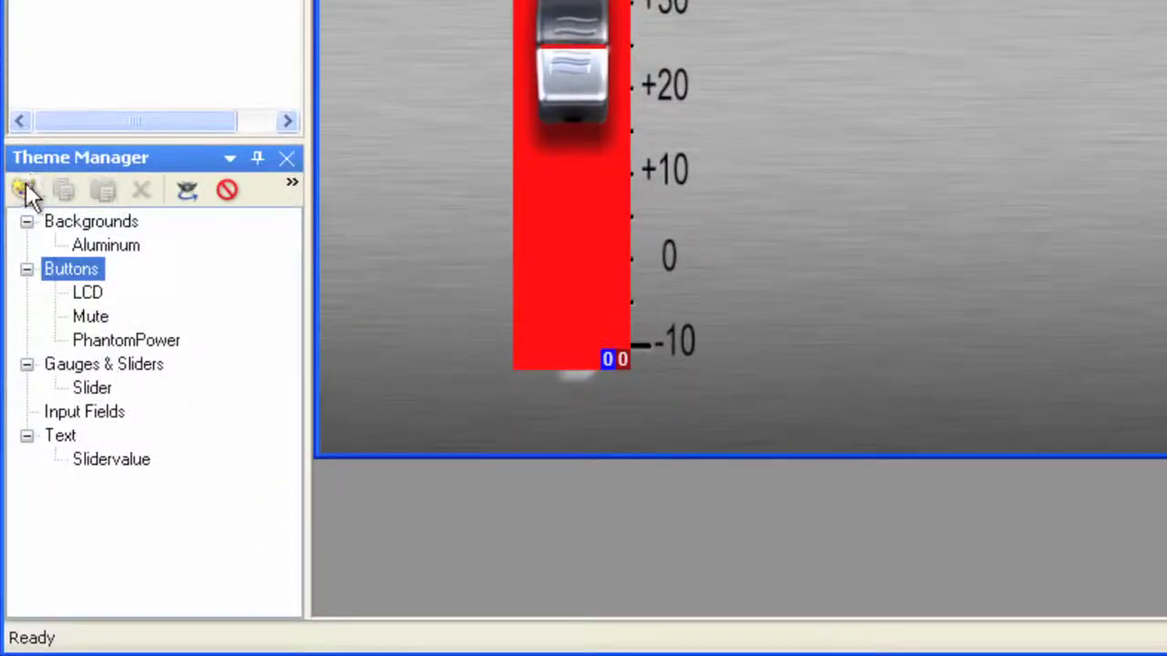
# Create a PhaseInvert button theme with Phase-Invert-Off.png inactive and no preview text
pyautogui.click(25, 184)
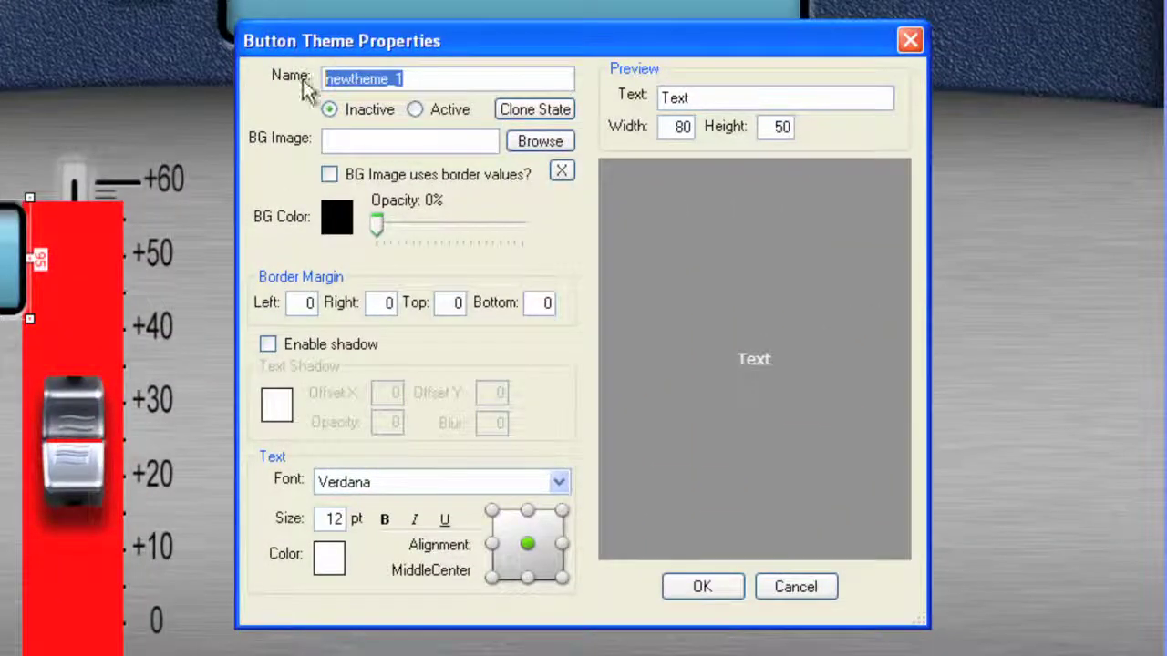
pyautogui.write('Phase')
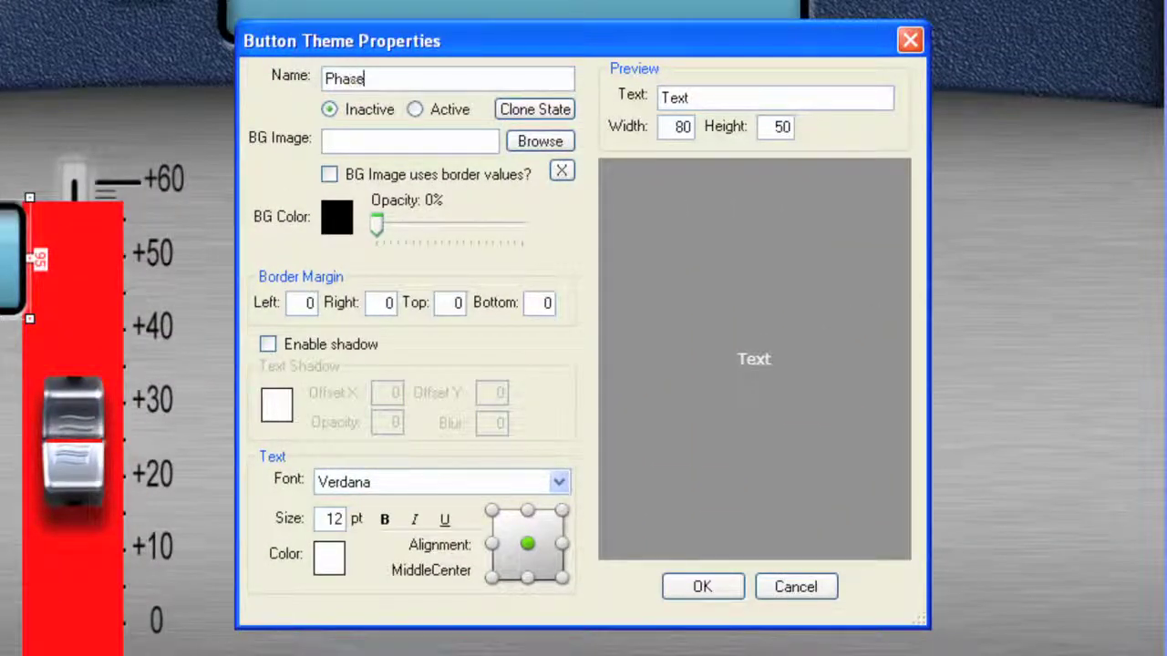
pyautogui.write('Invert')
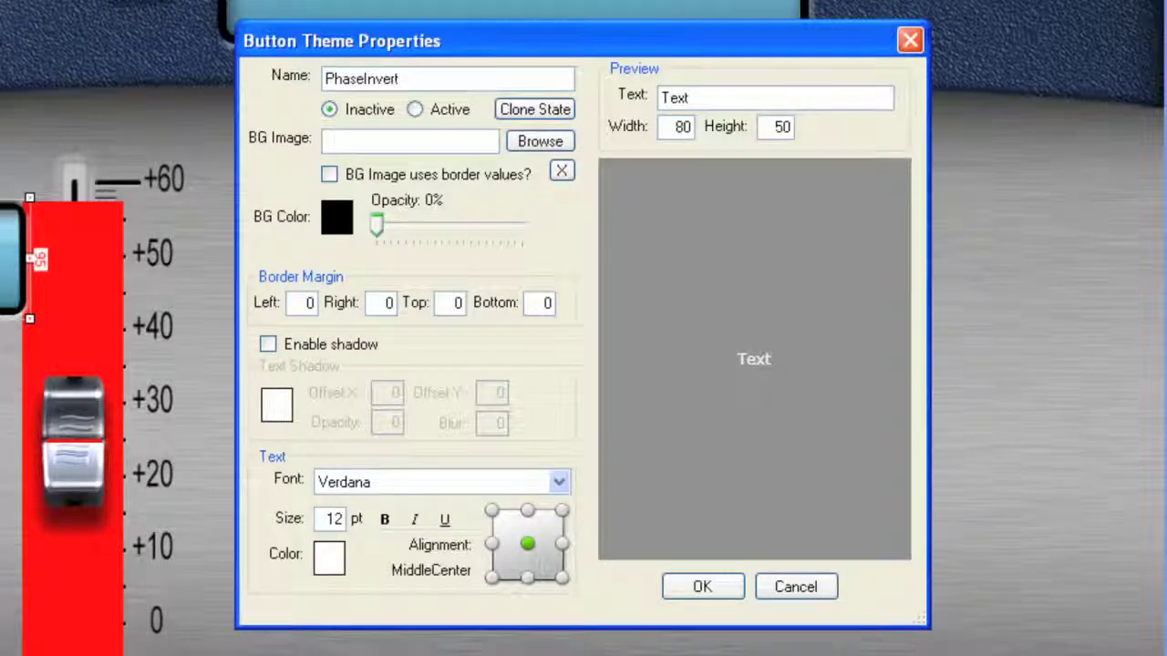
pyautogui.click(541, 144)
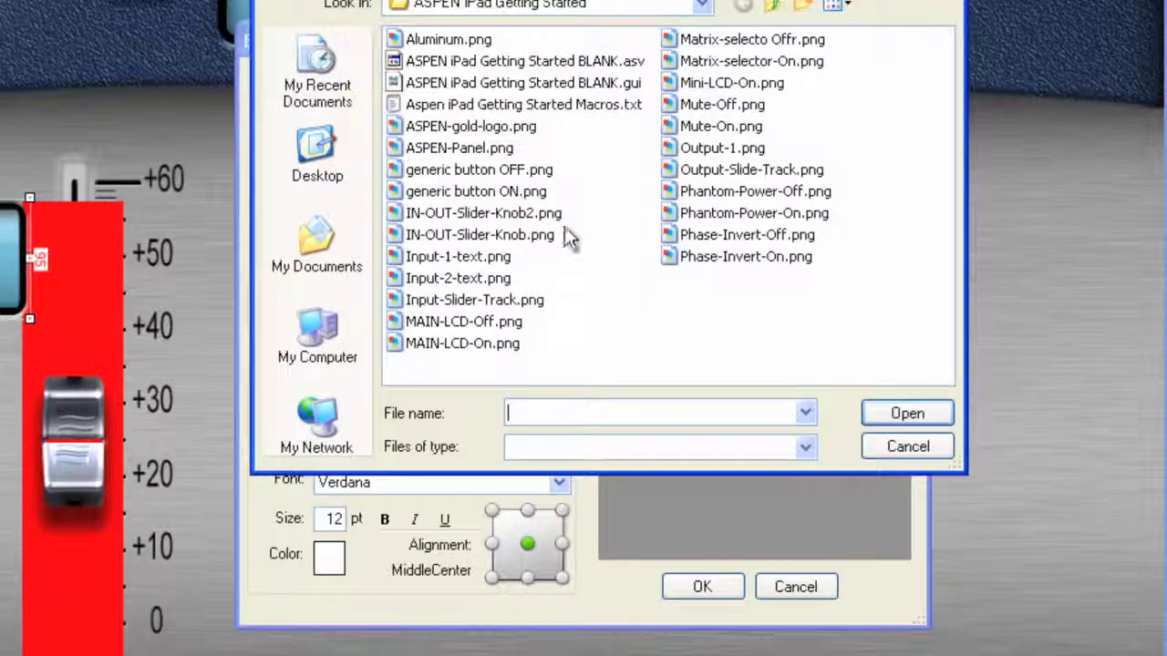
pyautogui.click(744, 236)
pyautogui.click(907, 415)
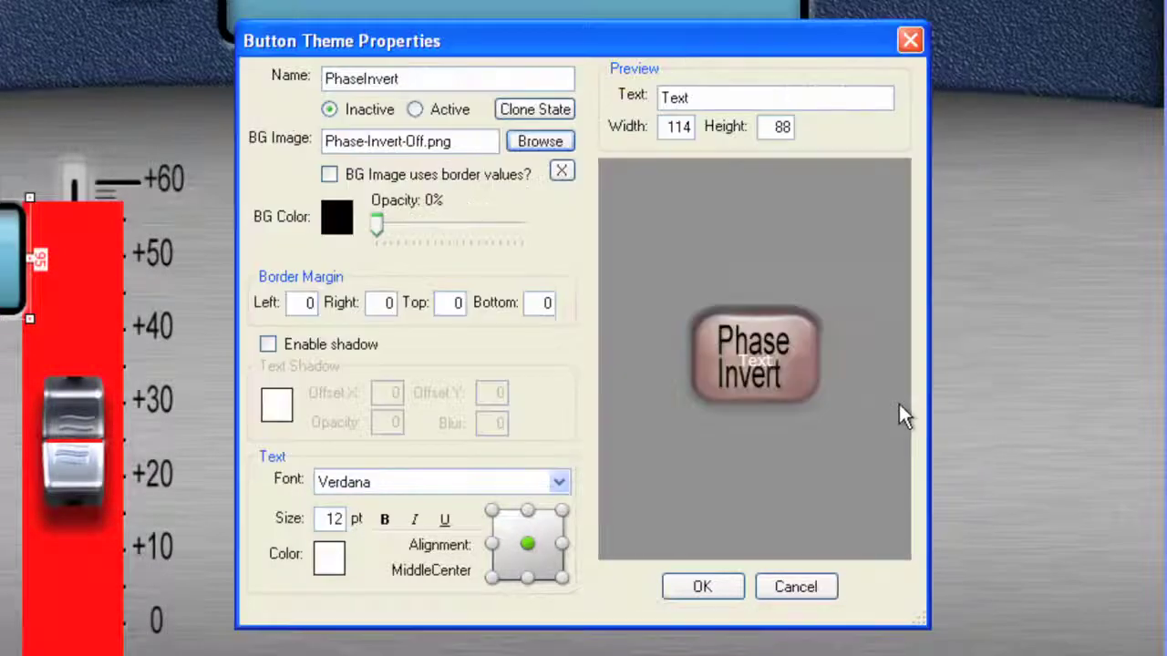
pyautogui.moveTo(692, 108); pyautogui.dragTo(652, 102)
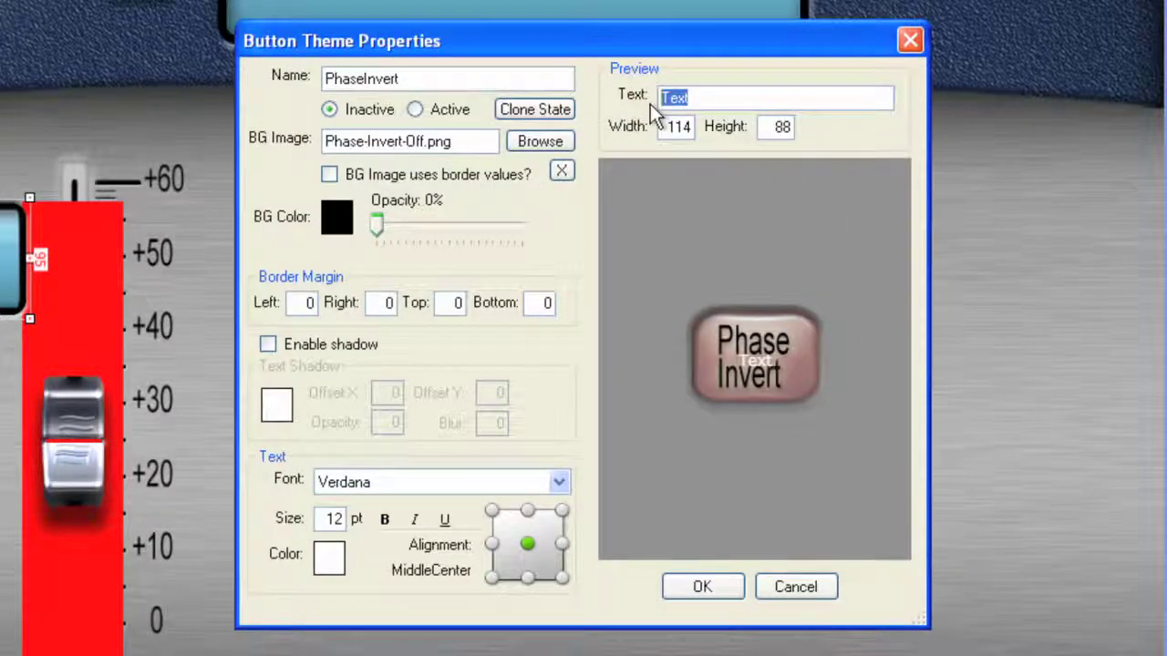
pyautogui.press('Delete')
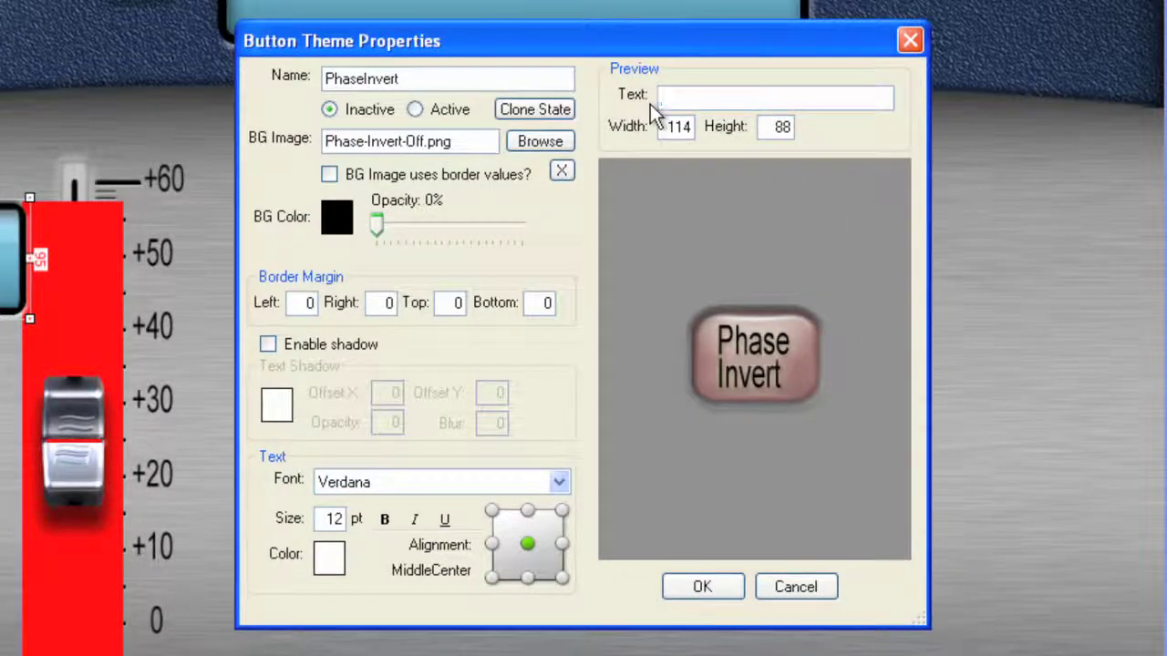
# Set Phase-Invert-On.png as the active image, compare both states, and confirm
pyautogui.click(415, 109)
pyautogui.click(543, 144)
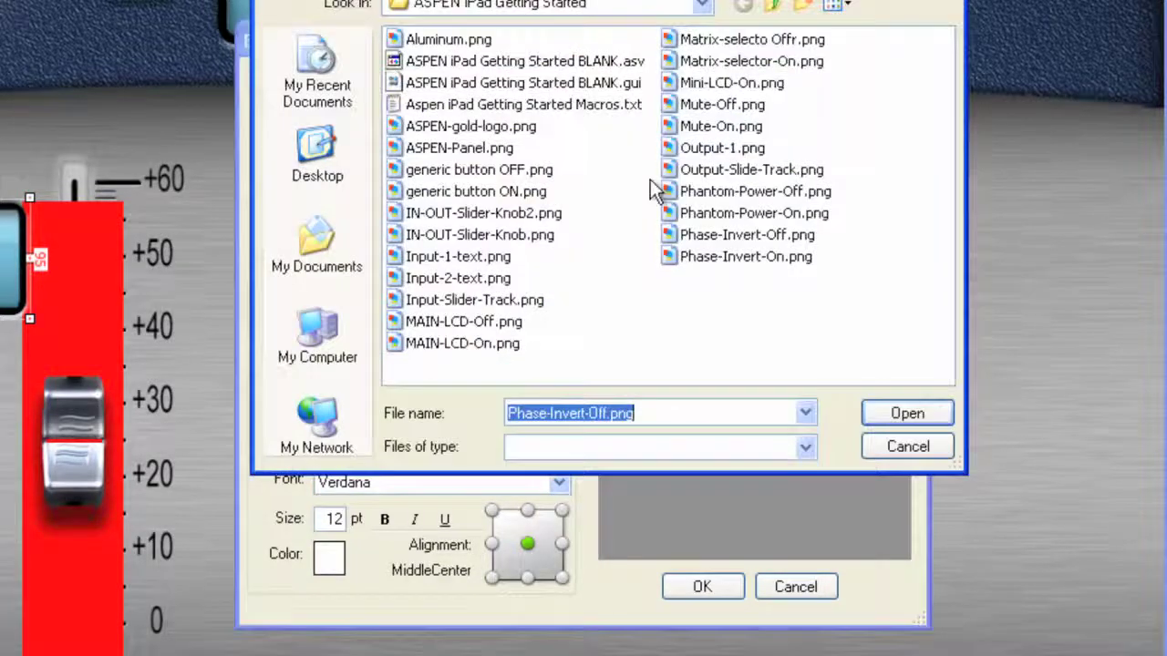
pyautogui.click(743, 256)
pyautogui.click(914, 415)
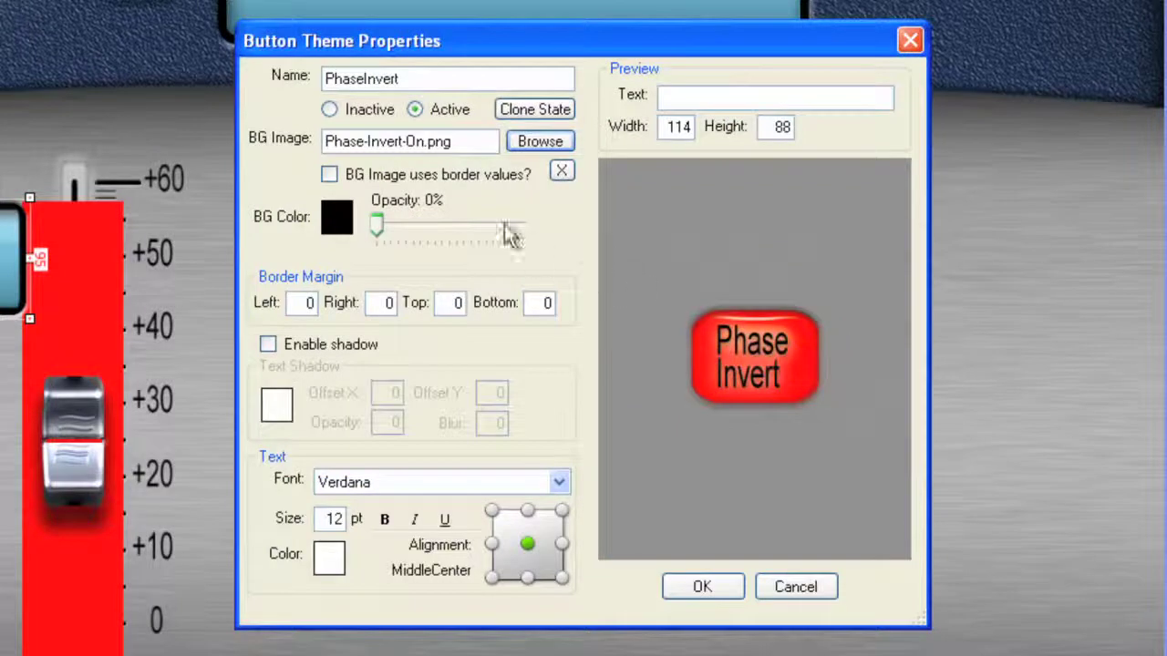
pyautogui.click(330, 109)
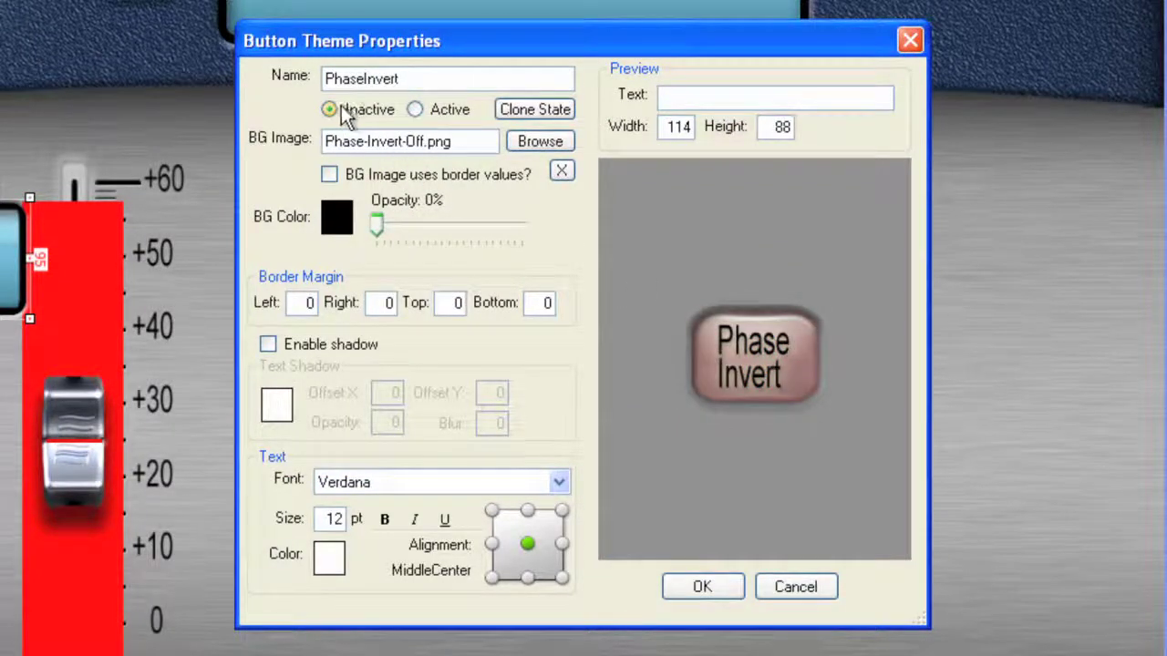
pyautogui.click(415, 109)
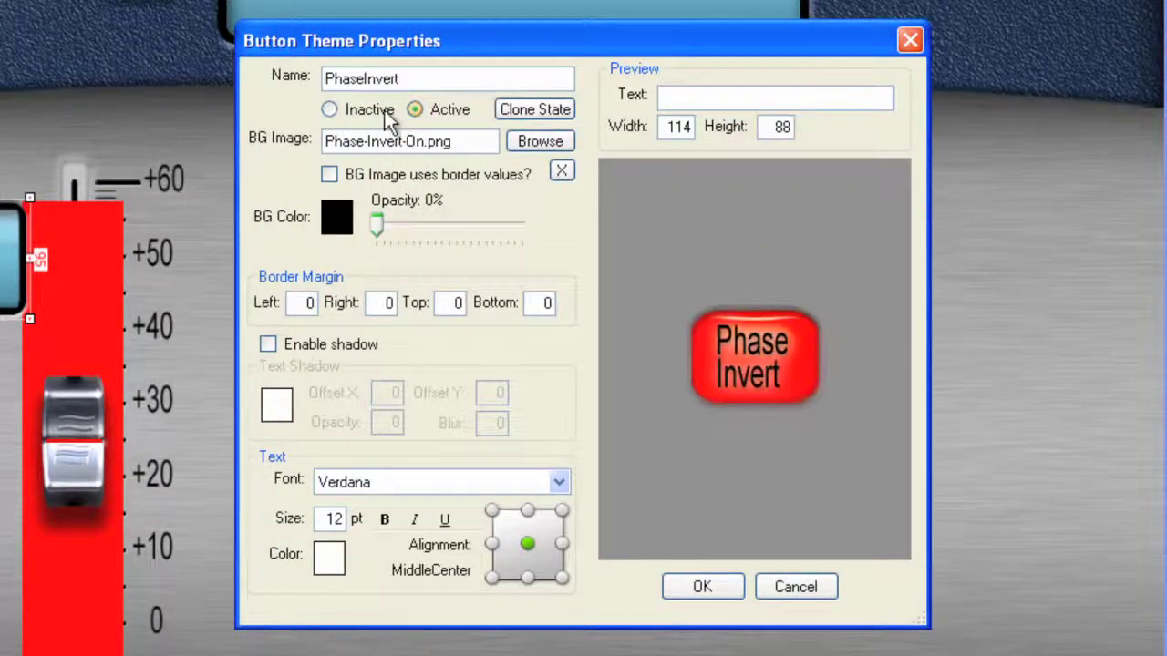
pyautogui.click(329, 109)
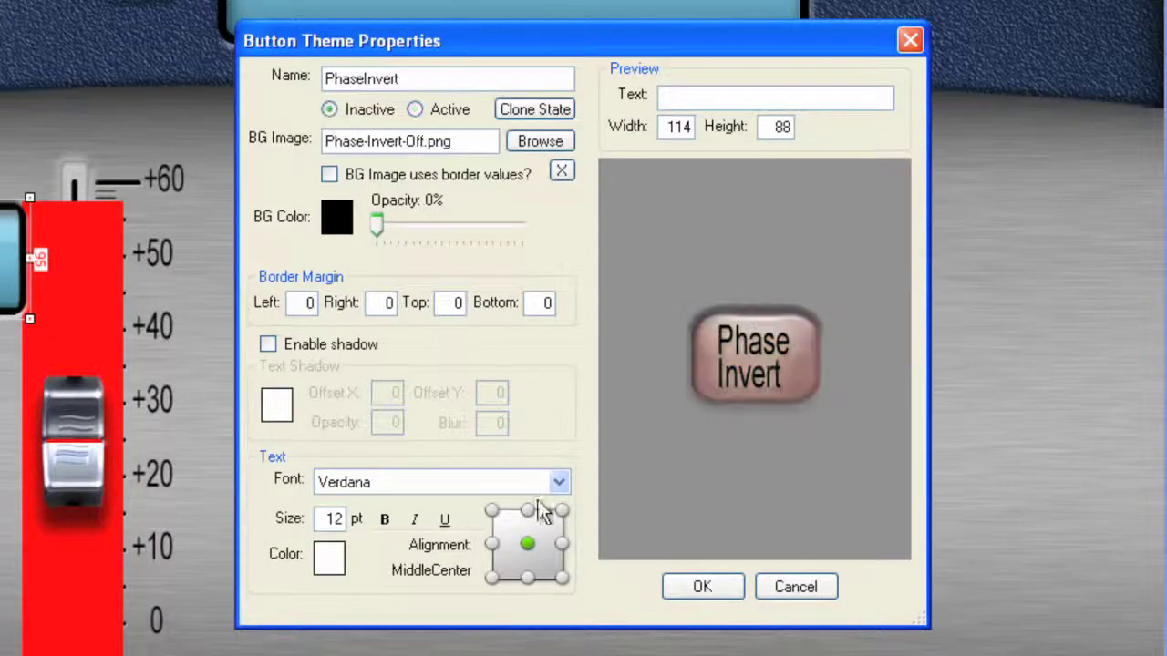
pyautogui.click(695, 586)
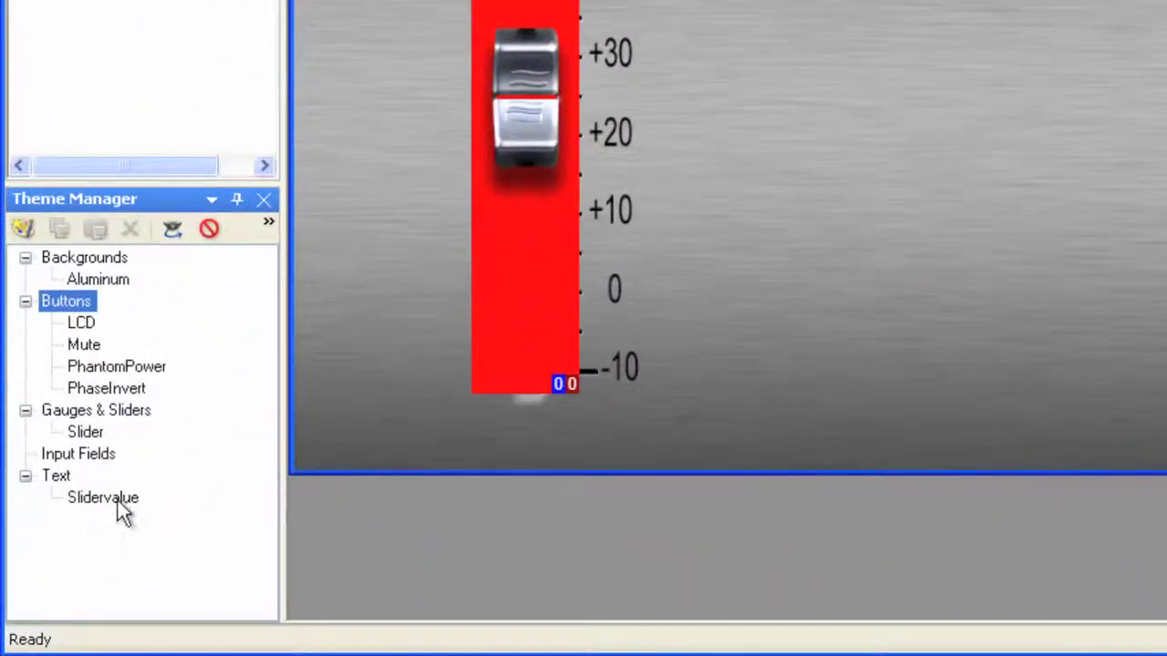
# Add an Input Fields theme named InGainValue with text size 30
pyautogui.click(84, 457)
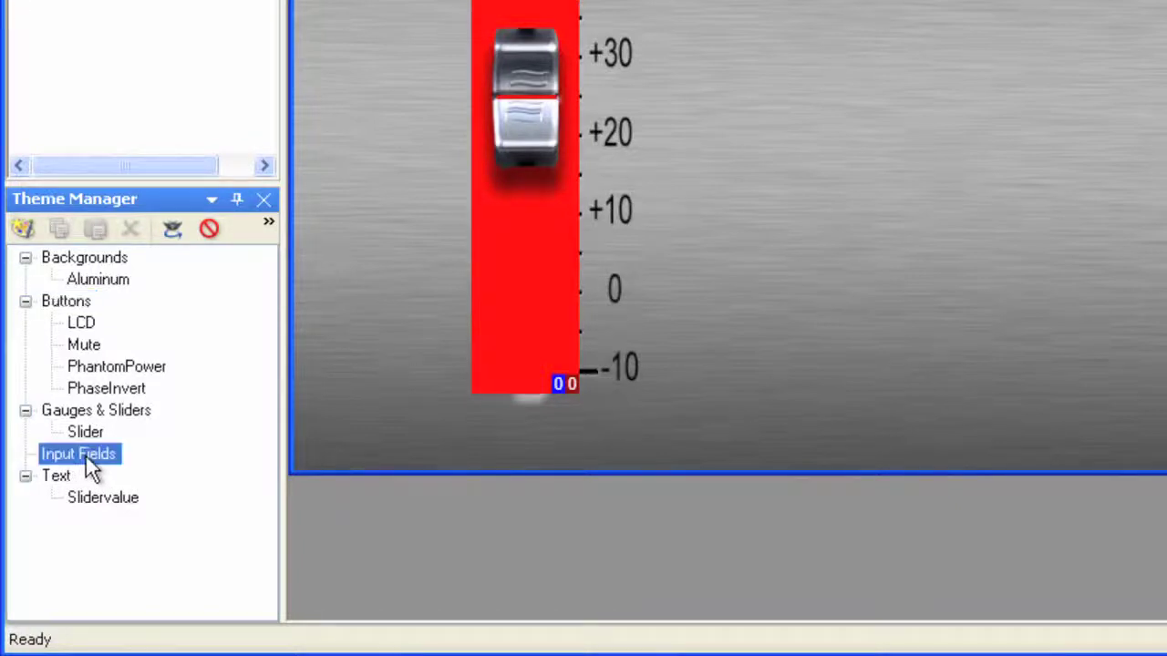
pyautogui.click(24, 229)
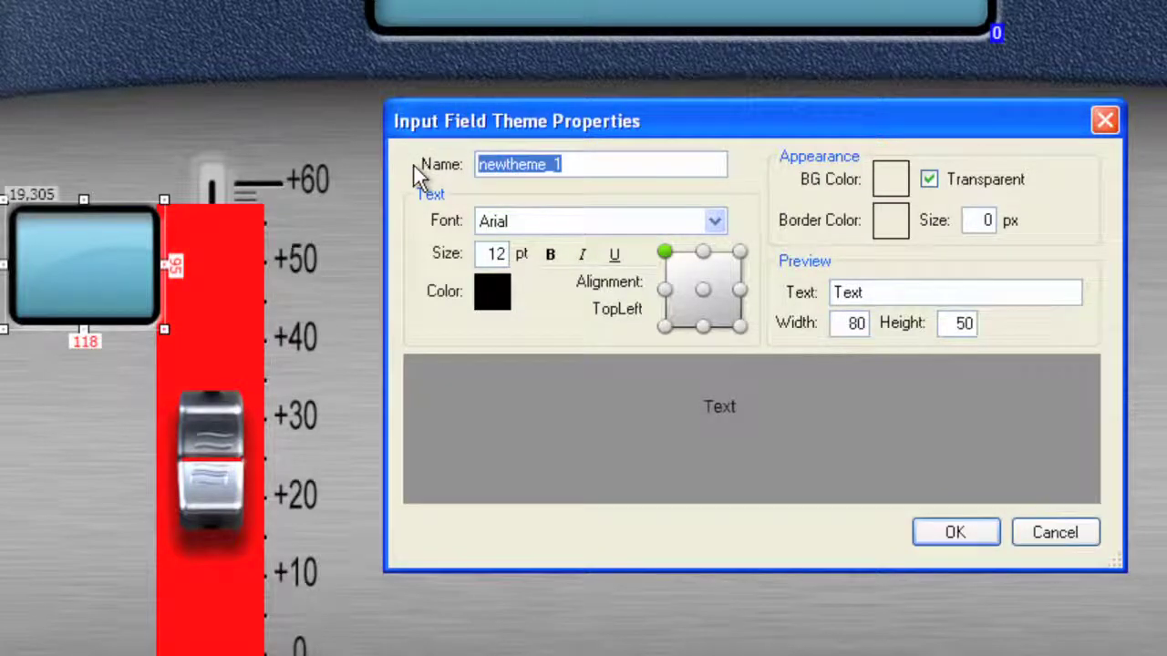
pyautogui.write('l')
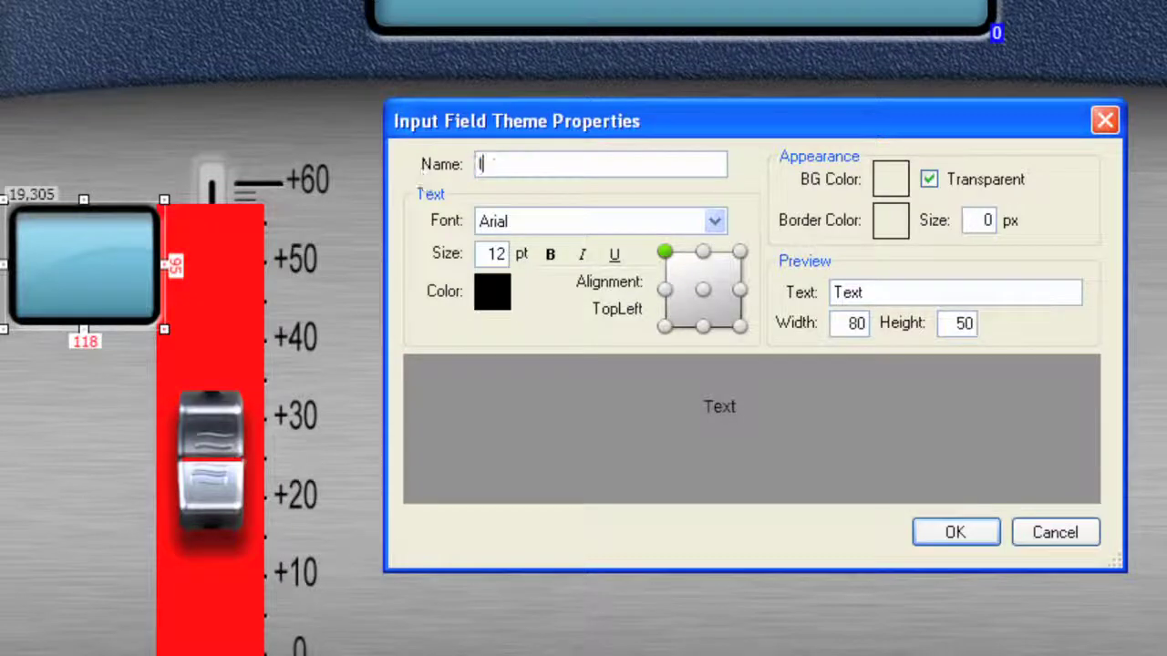
pyautogui.write('nGainValu')
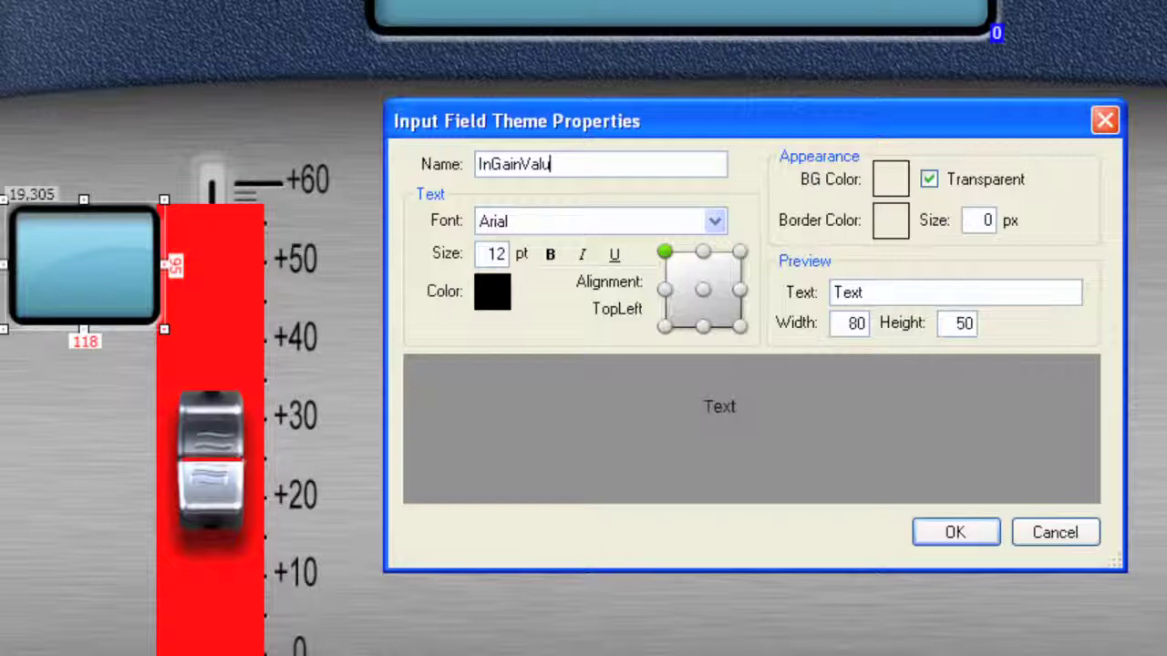
pyautogui.write('e')
pyautogui.moveTo(484, 253); pyautogui.dragTo(516, 258)
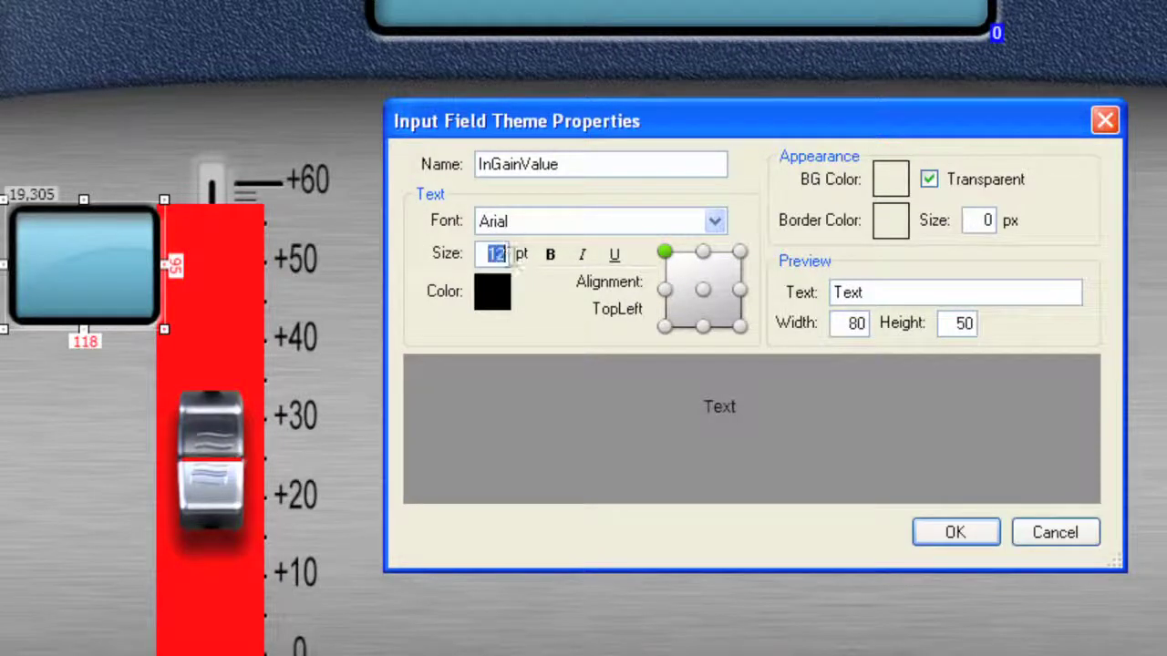
pyautogui.write('30')
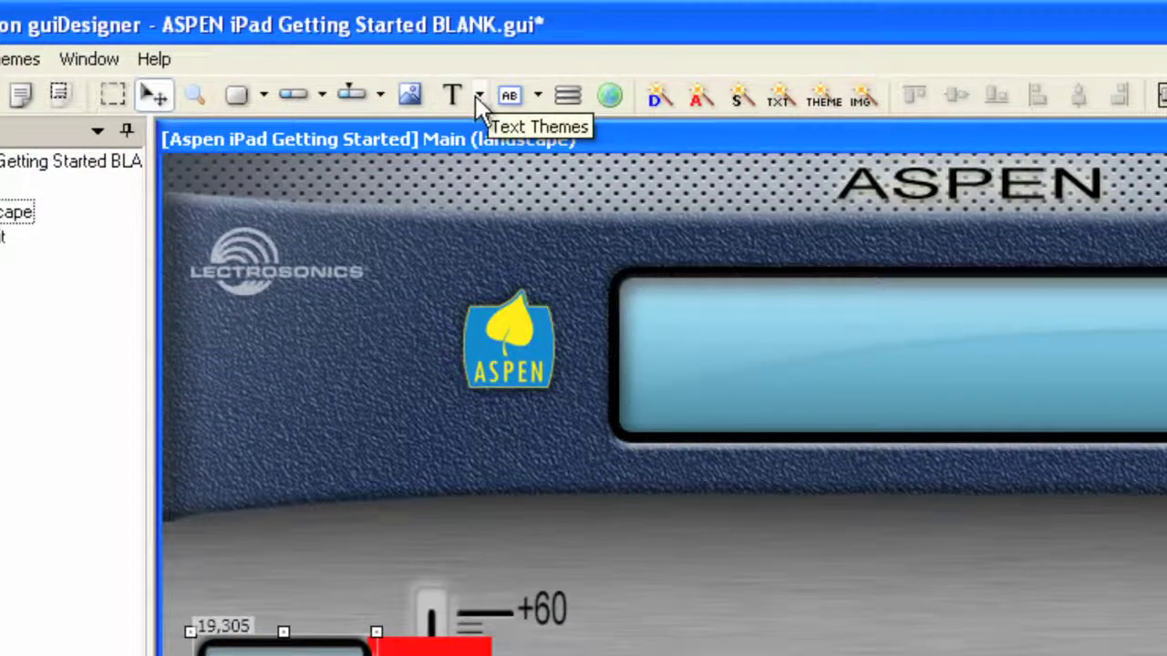
# Choose InGainValue from the Input Tool's theme list for new input fields
pyautogui.click(479, 96)
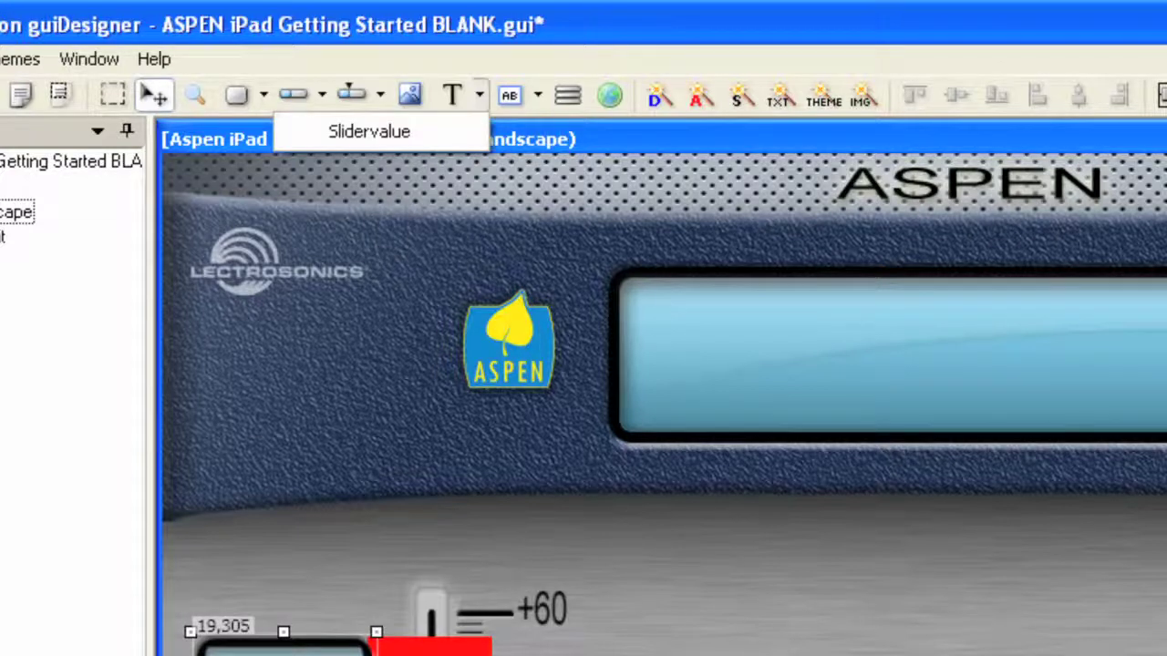
pyautogui.click(386, 132)
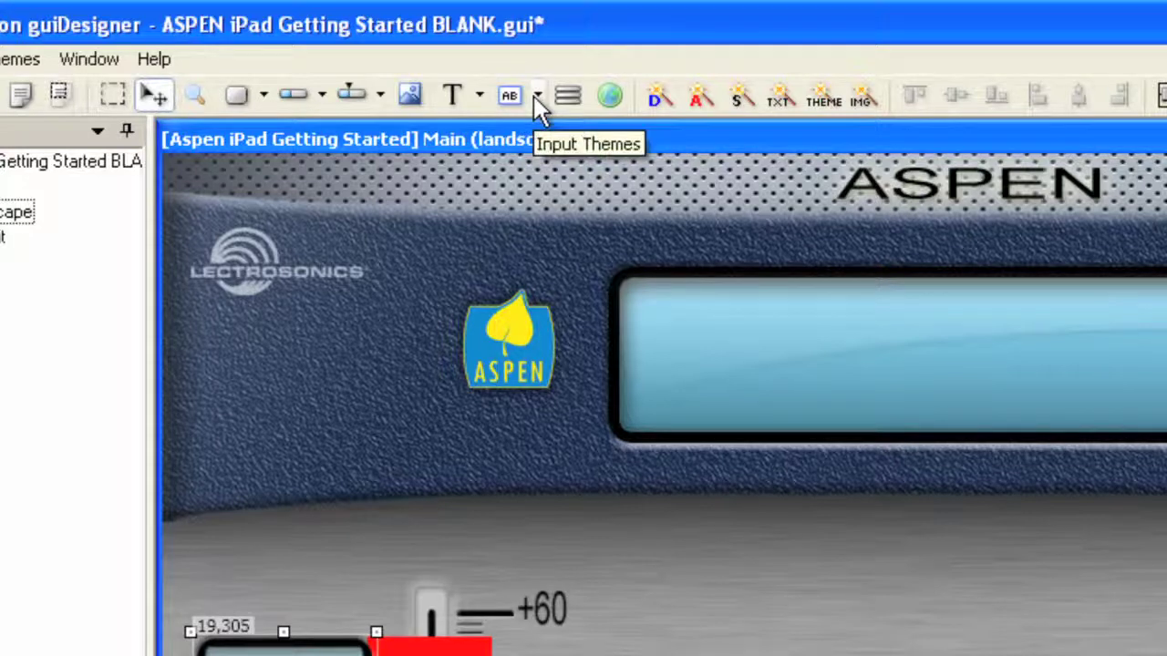
pyautogui.click(537, 96)
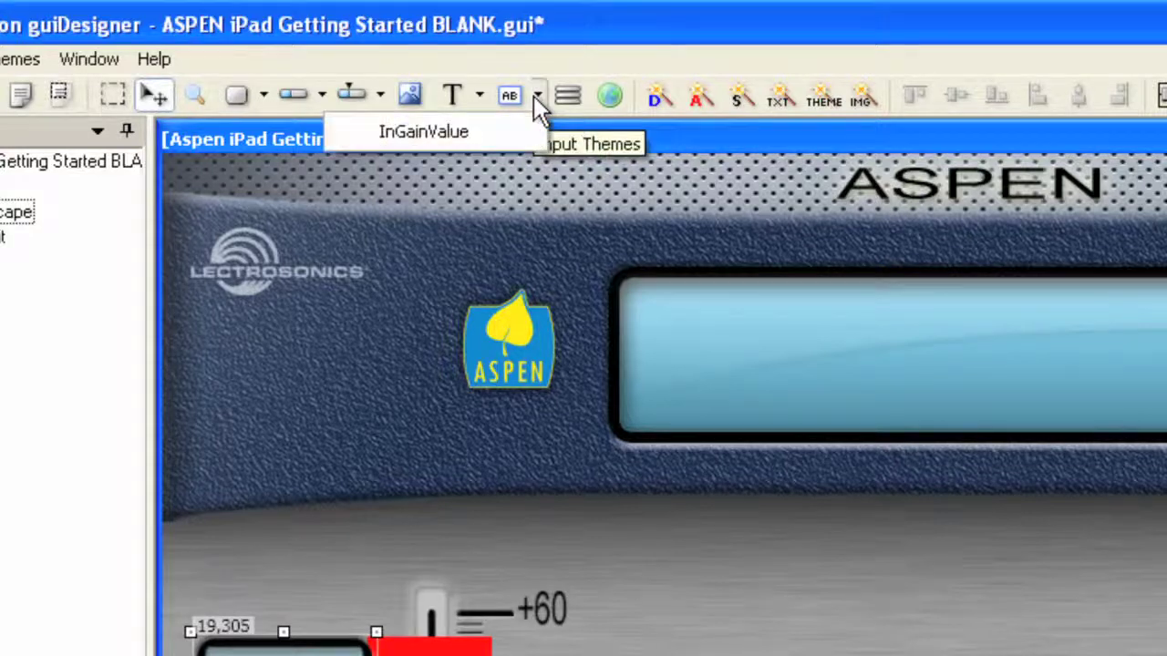
pyautogui.click(459, 133)
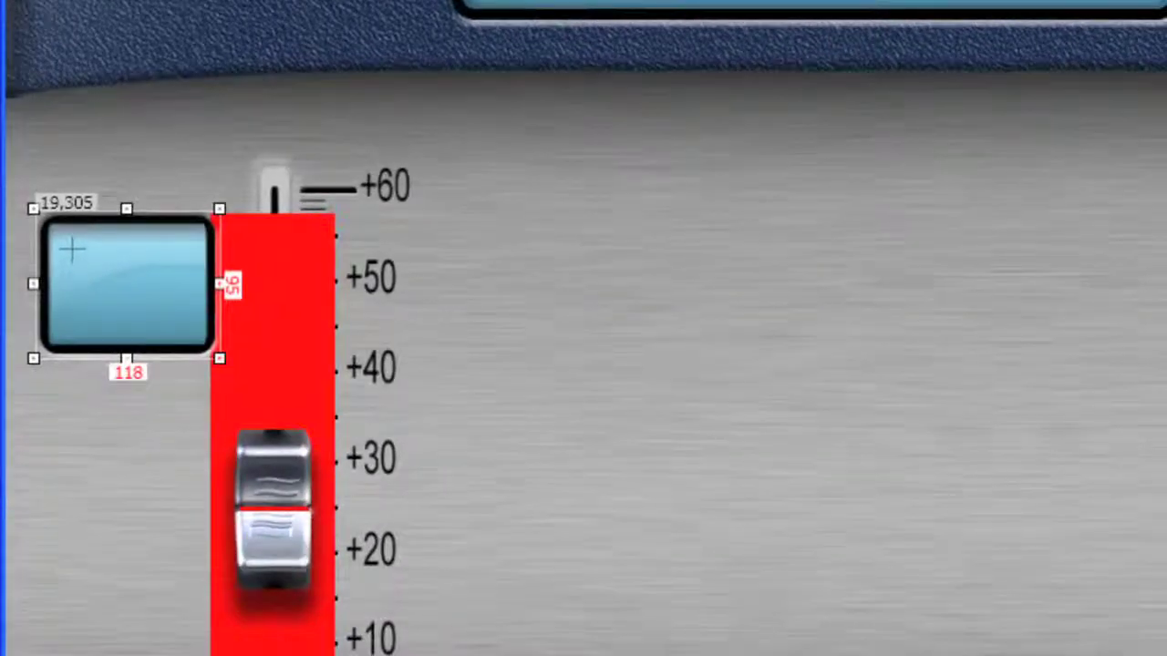
# Draw an InGainValue input field inside the LCD box and open its properties
pyautogui.moveTo(71, 246); pyautogui.dragTo(201, 336)
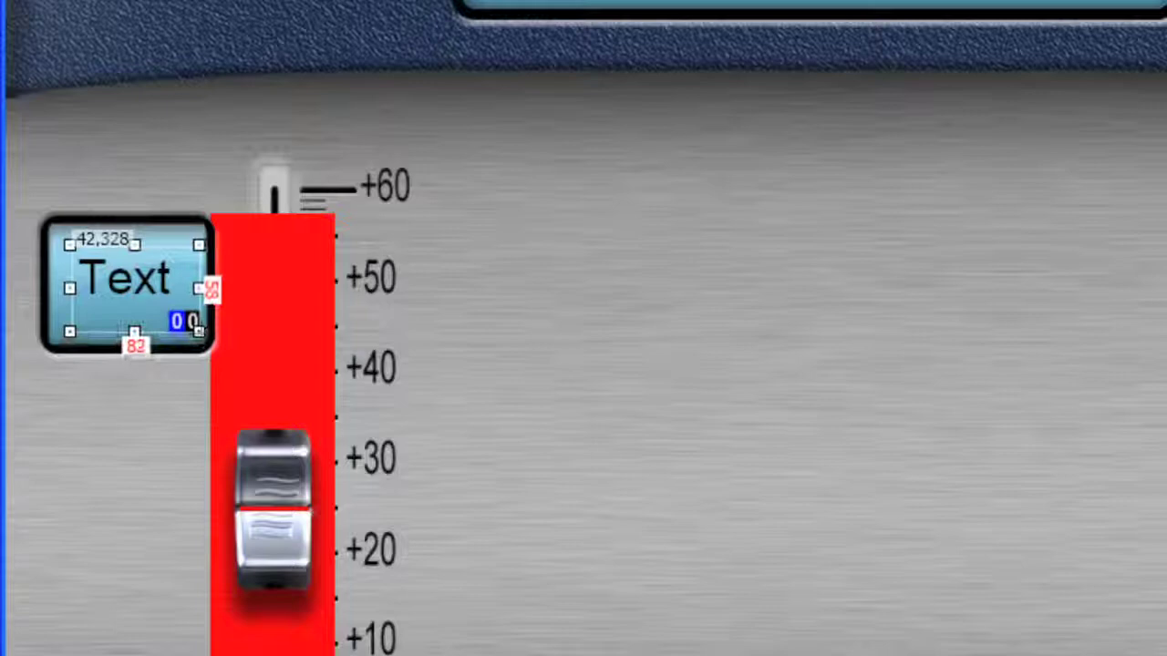
pyautogui.doubleClick(136, 273)
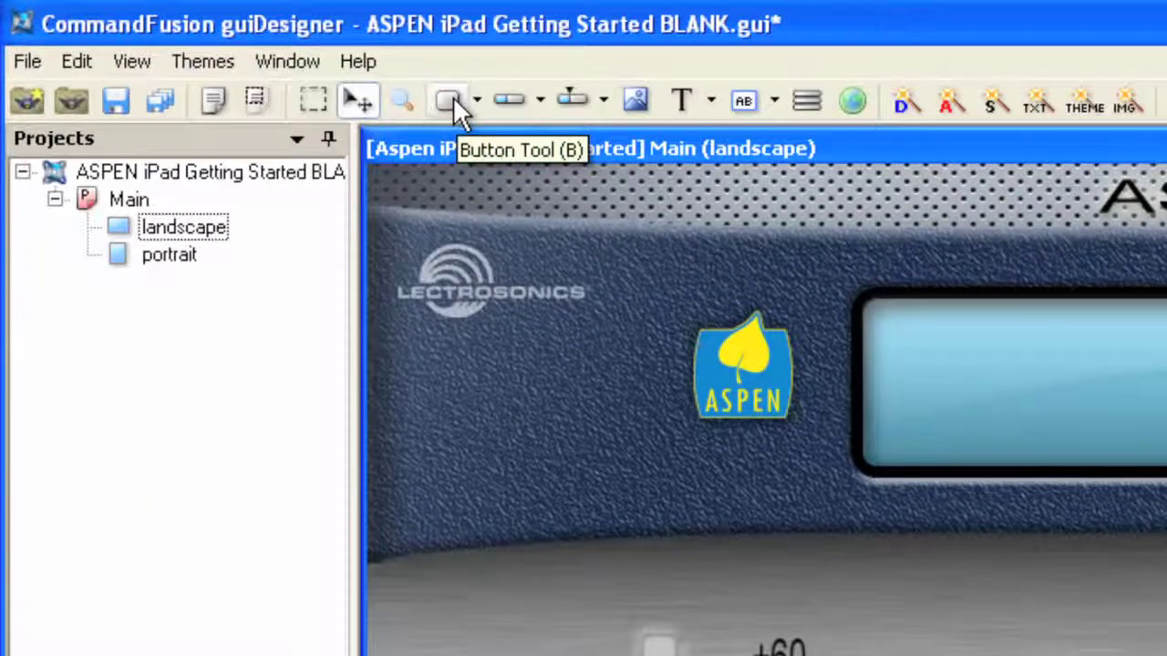
# Draw a Mute-themed button, about 119×90, to the right of the fader scale
pyautogui.click(473, 100)
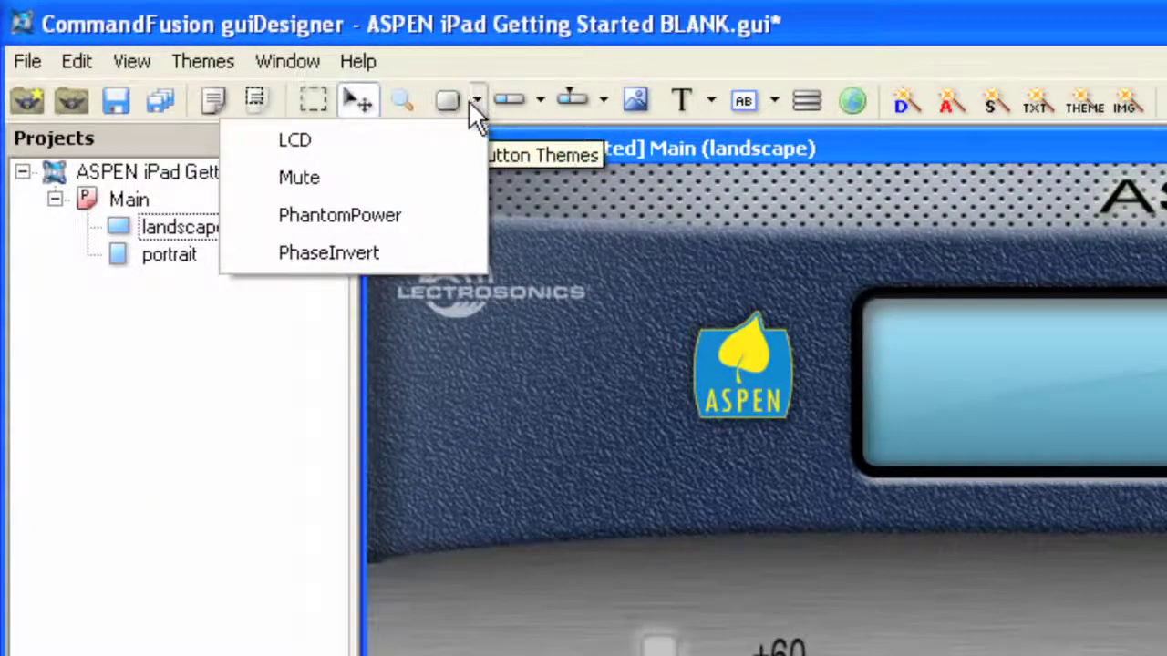
pyautogui.click(373, 189)
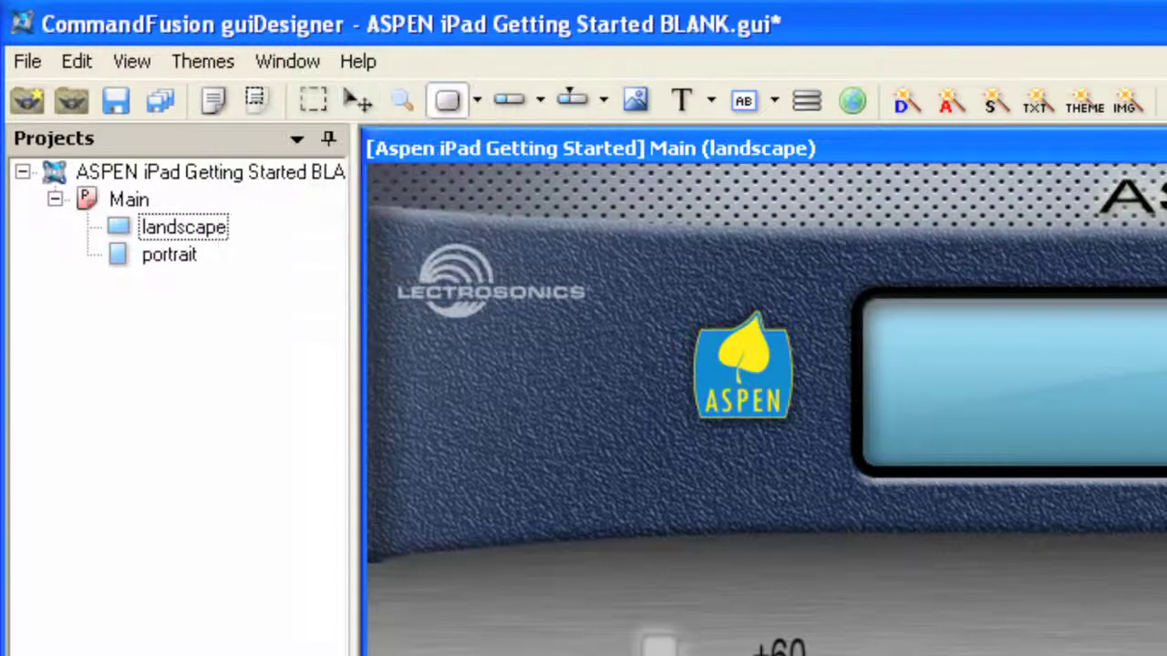
pyautogui.moveTo(480, 269)
pyautogui.mouseDown()
pyautogui.moveTo(589, 365)
pyautogui.moveTo(719, 416)
pyautogui.moveTo(652, 399)
pyautogui.mouseUp()
# In Button Properties, enable Simulate Feedback, set Digital Join to 1 and make the Mute button a Toggle
pyautogui.rightClick(593, 369)
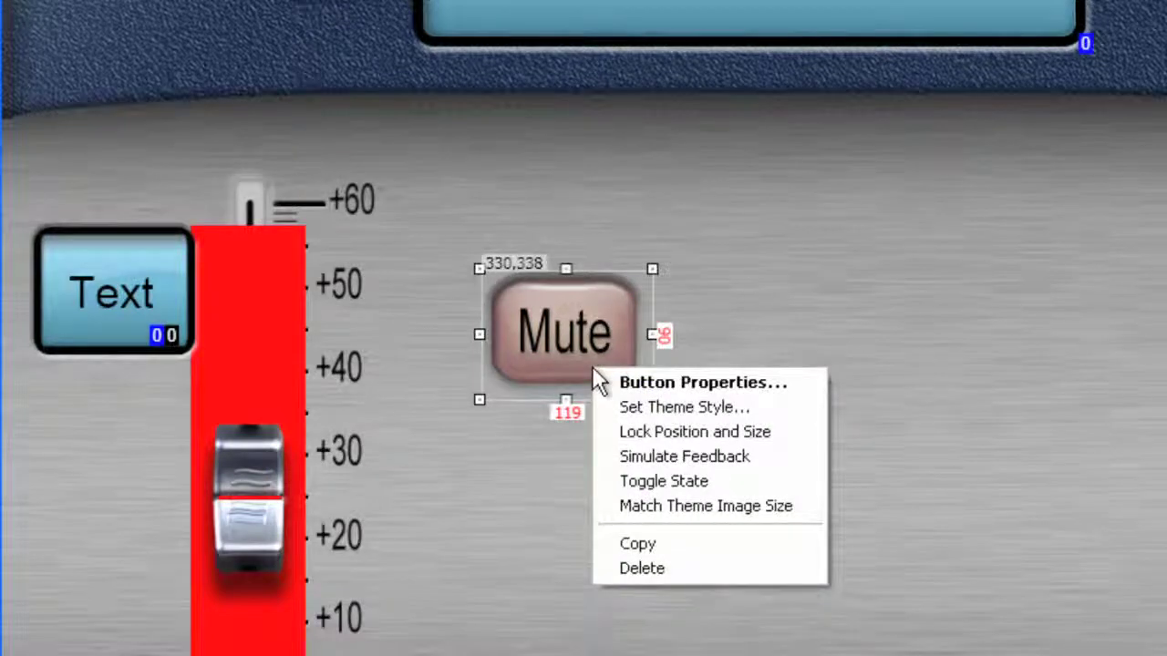
pyautogui.click(650, 381)
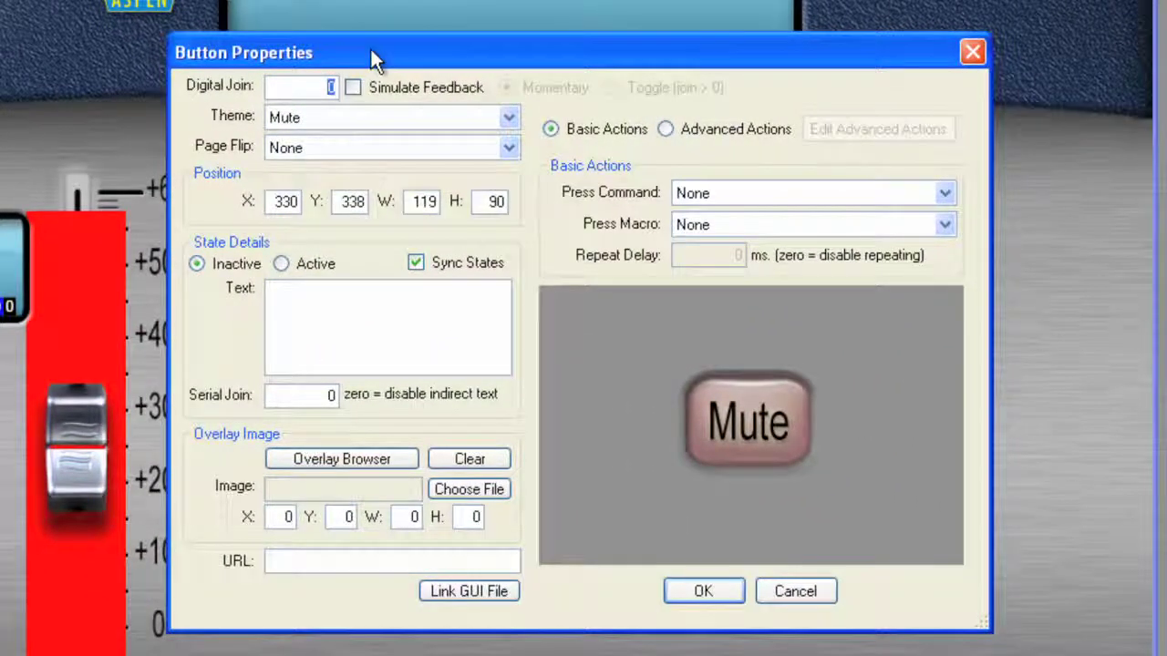
pyautogui.moveTo(370, 49); pyautogui.dragTo(372, 59)
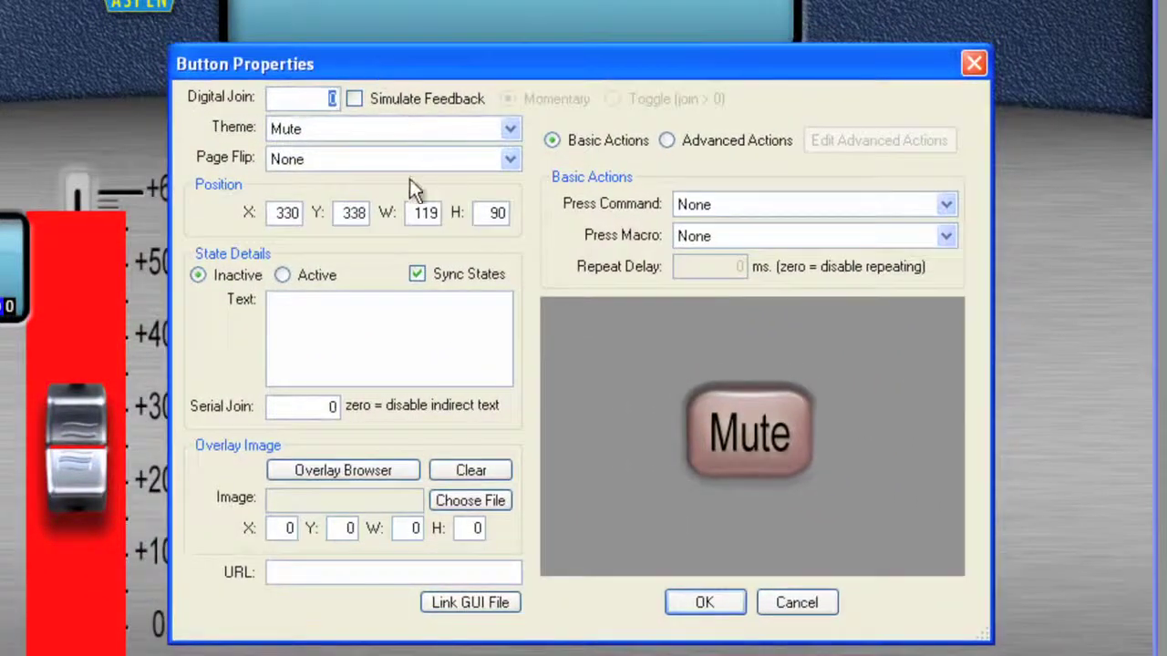
pyautogui.click(355, 98)
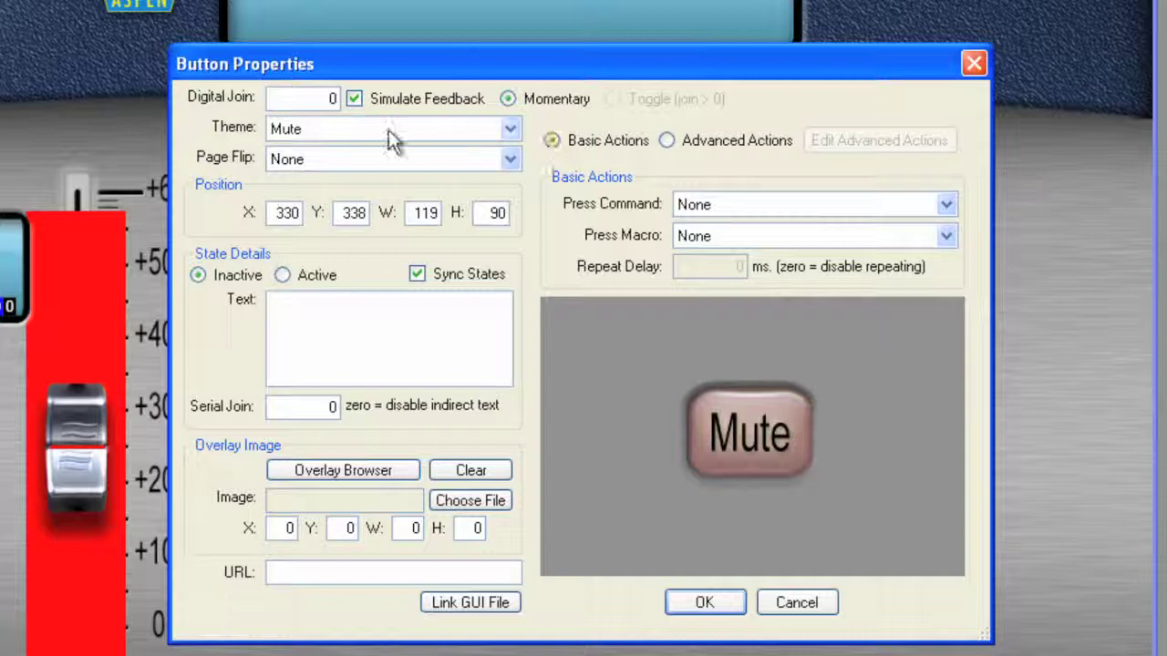
pyautogui.doubleClick(328, 97)
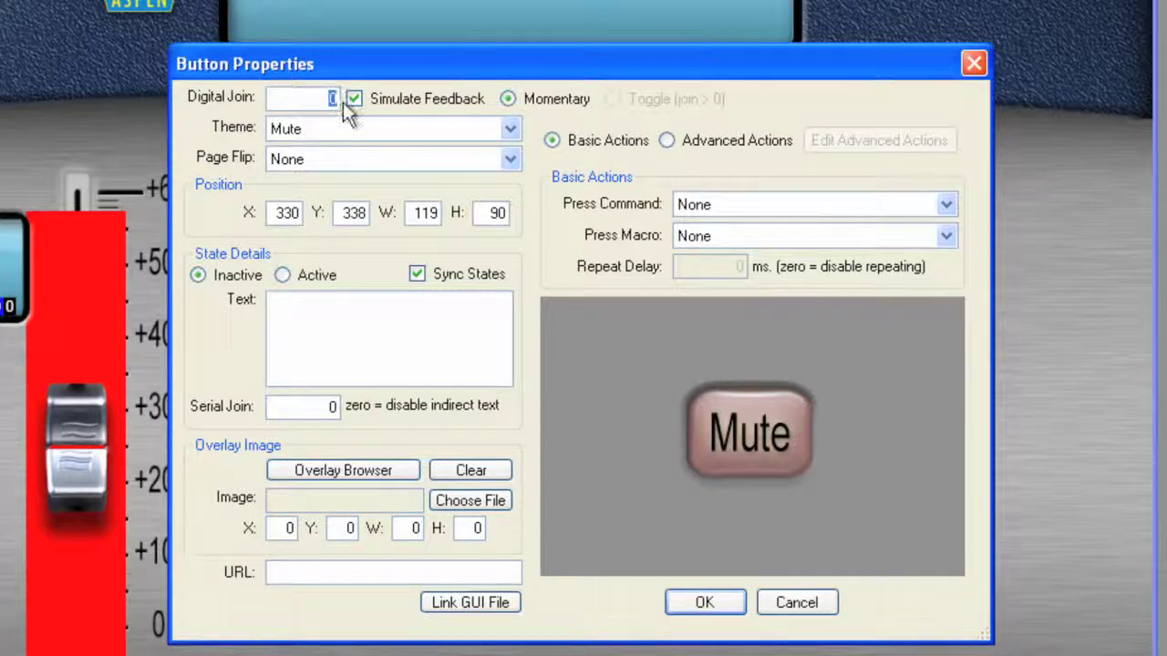
pyautogui.write('1')
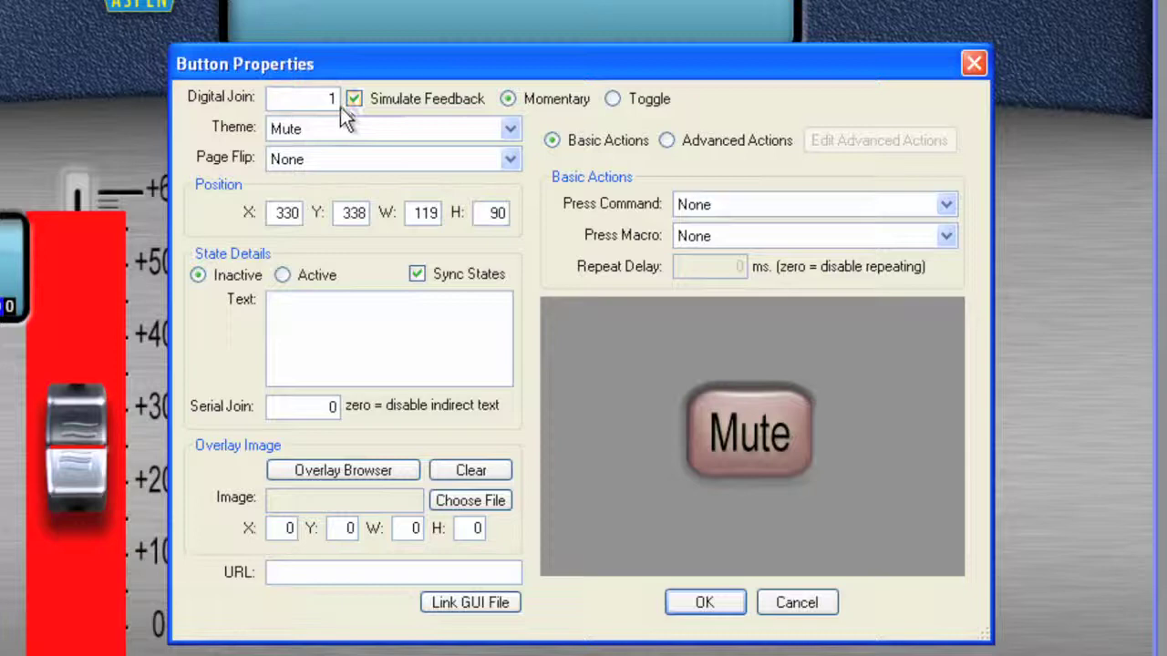
pyautogui.click(612, 100)
pyautogui.click(708, 604)
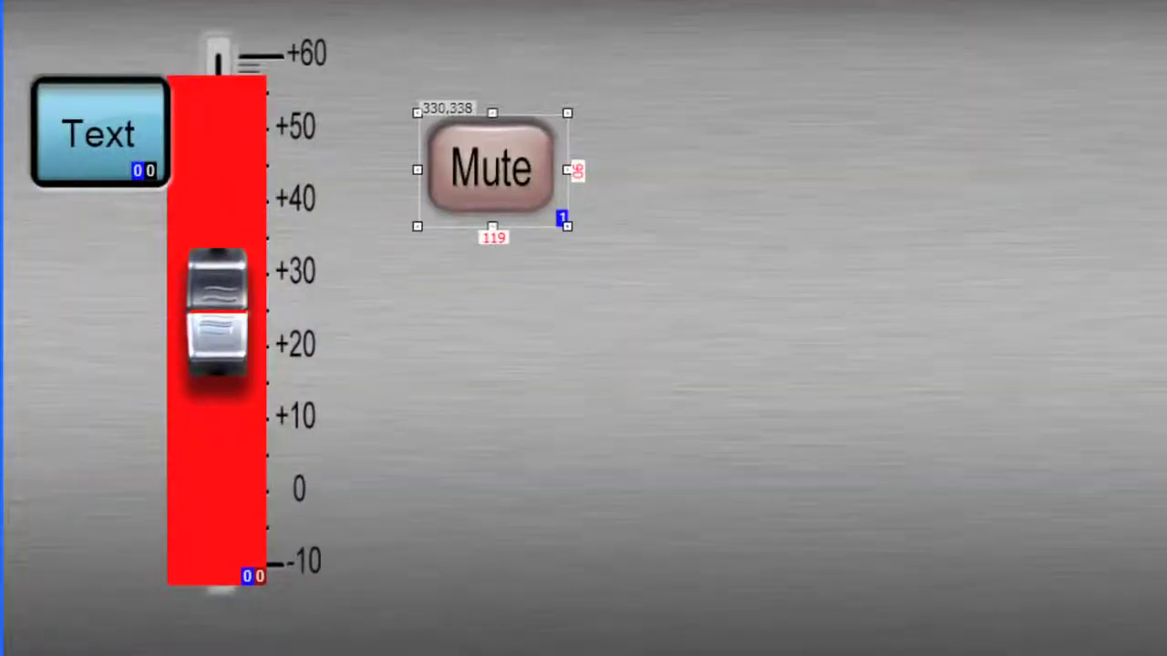
# Move the Mute button under the LCD box and set its position to X 8, Y 400
pyautogui.moveTo(495, 176); pyautogui.dragTo(99, 269)
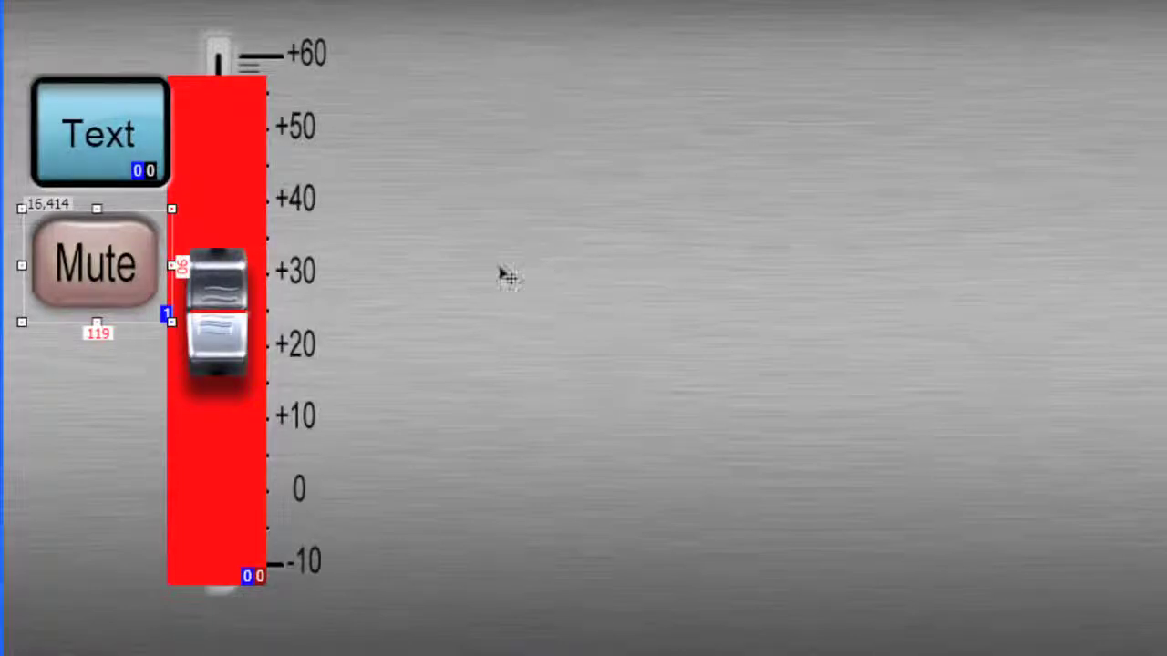
pyautogui.doubleClick(95, 271)
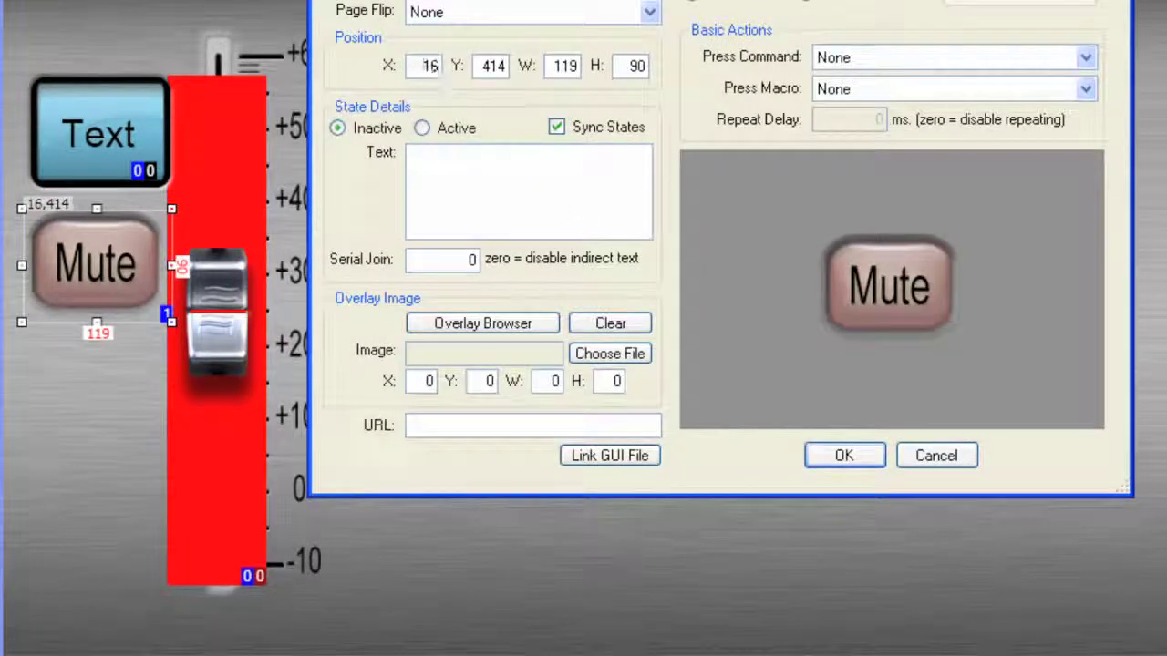
pyautogui.doubleClick(427, 64)
pyautogui.write('8')
pyautogui.doubleClick(499, 68)
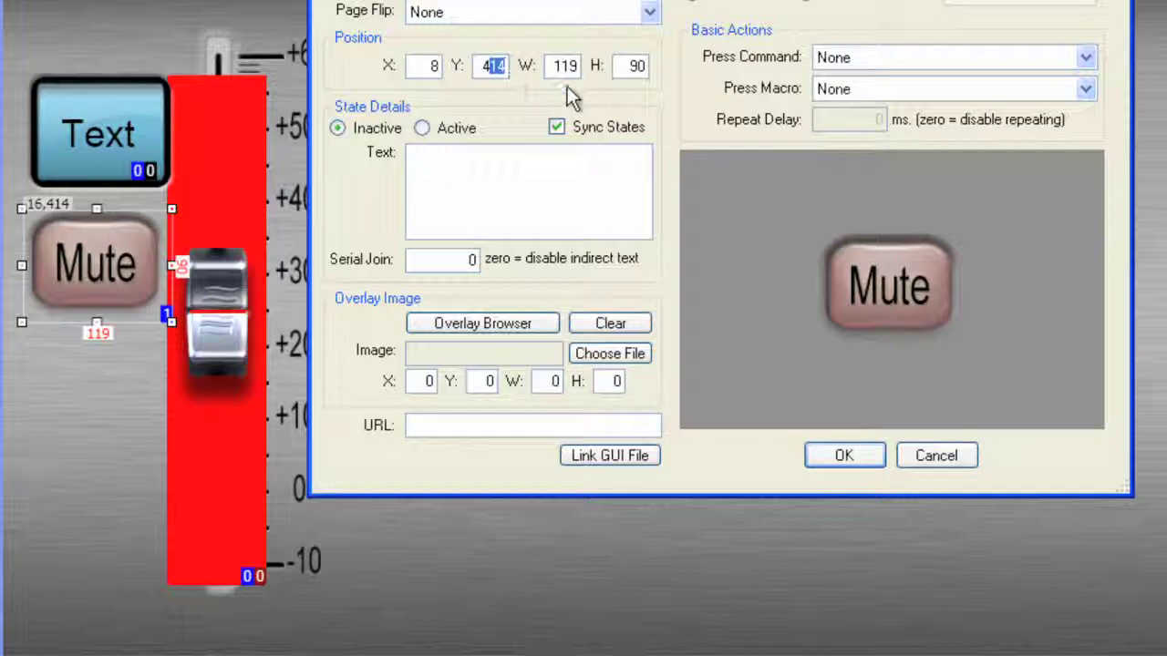
pyautogui.write('400')
pyautogui.click(857, 456)
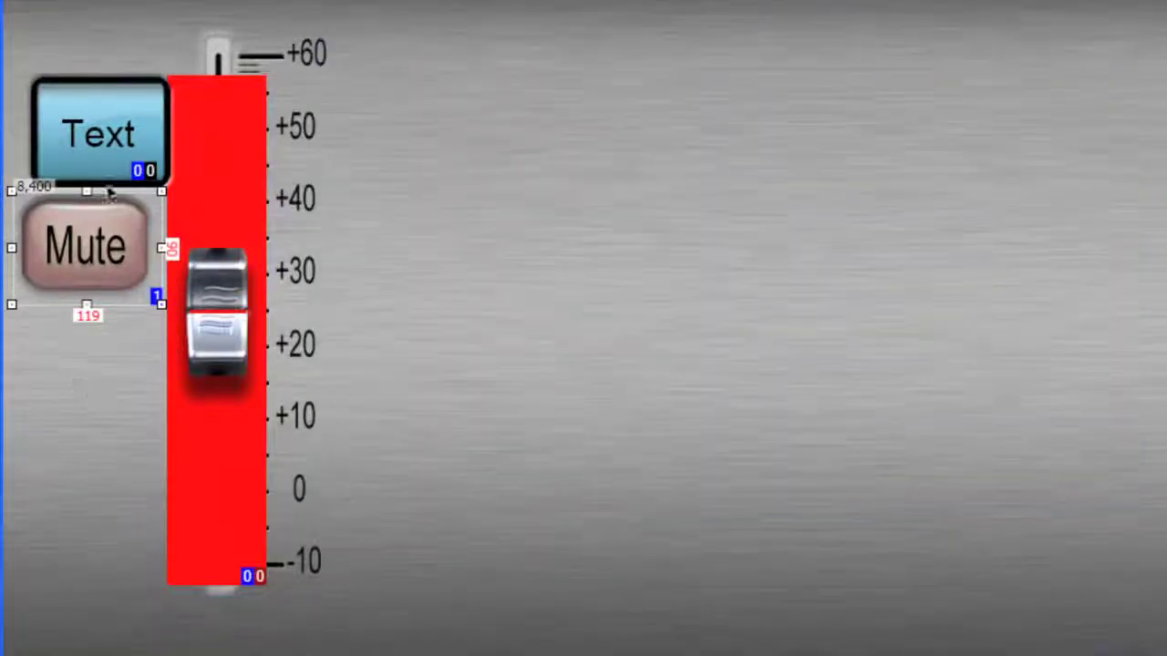
# Select the Text LCD field and nudge it with the arrow keys to position 8,272
pyautogui.click(119, 99)
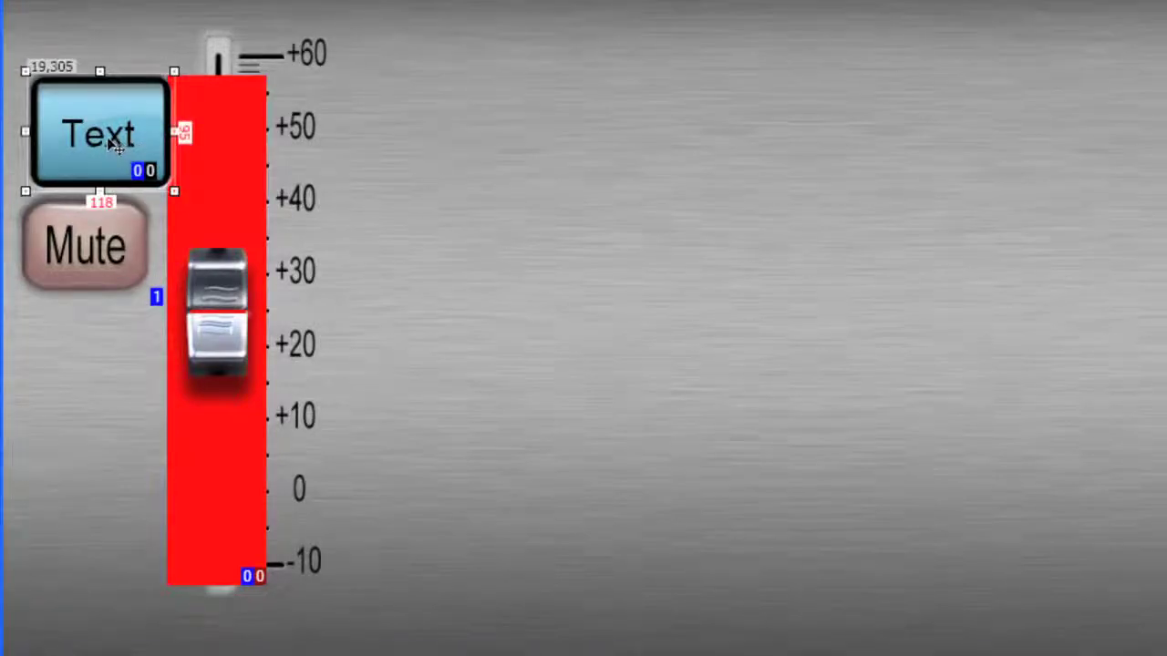
pyautogui.click(114, 144)
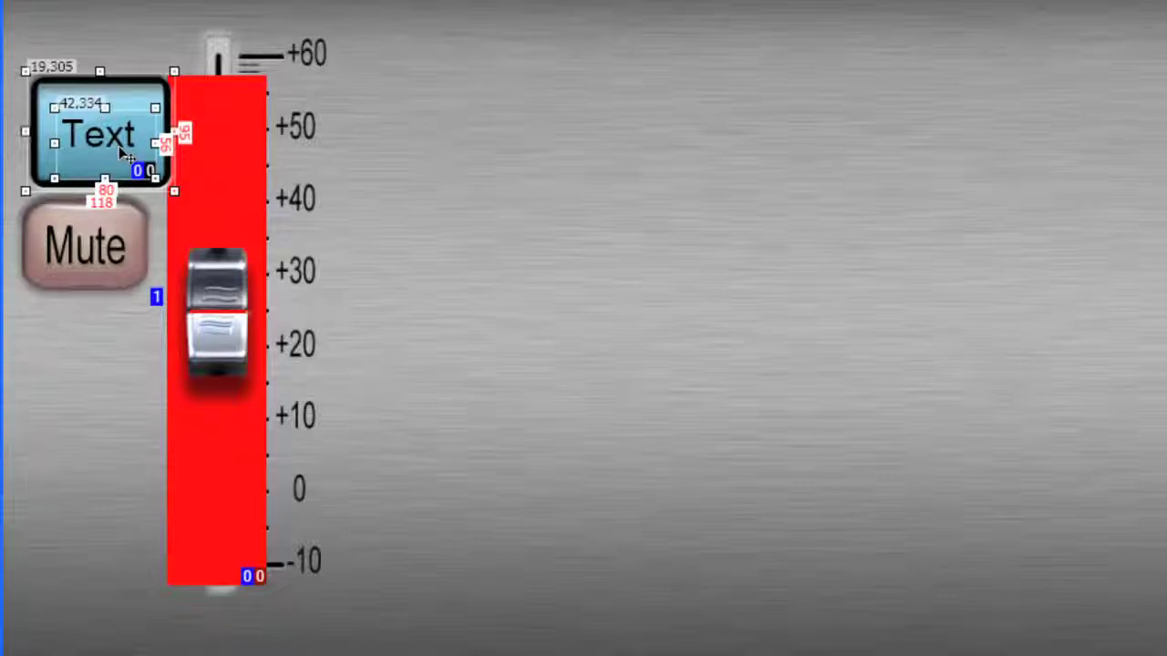
pyautogui.press('Left')
pyautogui.press('Left')
pyautogui.press('Left')
pyautogui.press('Left')
pyautogui.press('Left')
pyautogui.press('Left')
pyautogui.press('Left')
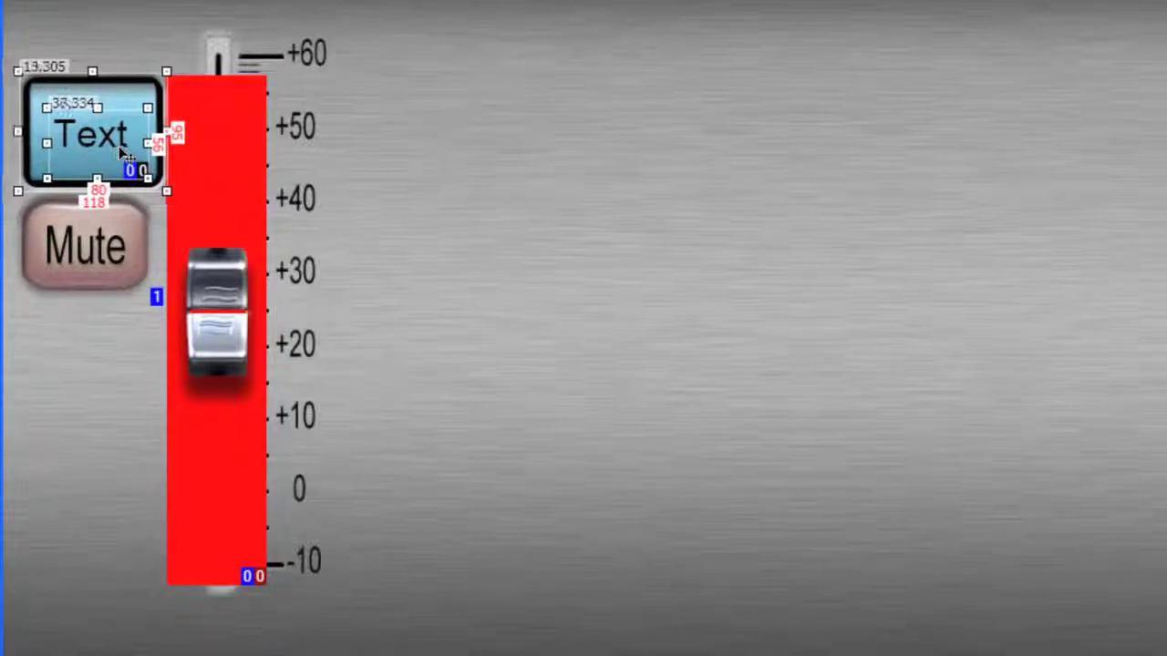
pyautogui.press('Left')
pyautogui.press('Left')
pyautogui.press('Up')
pyautogui.press('Up')
pyautogui.press('Up')
pyautogui.press('Up')
pyautogui.press('Up')
pyautogui.press('Up')
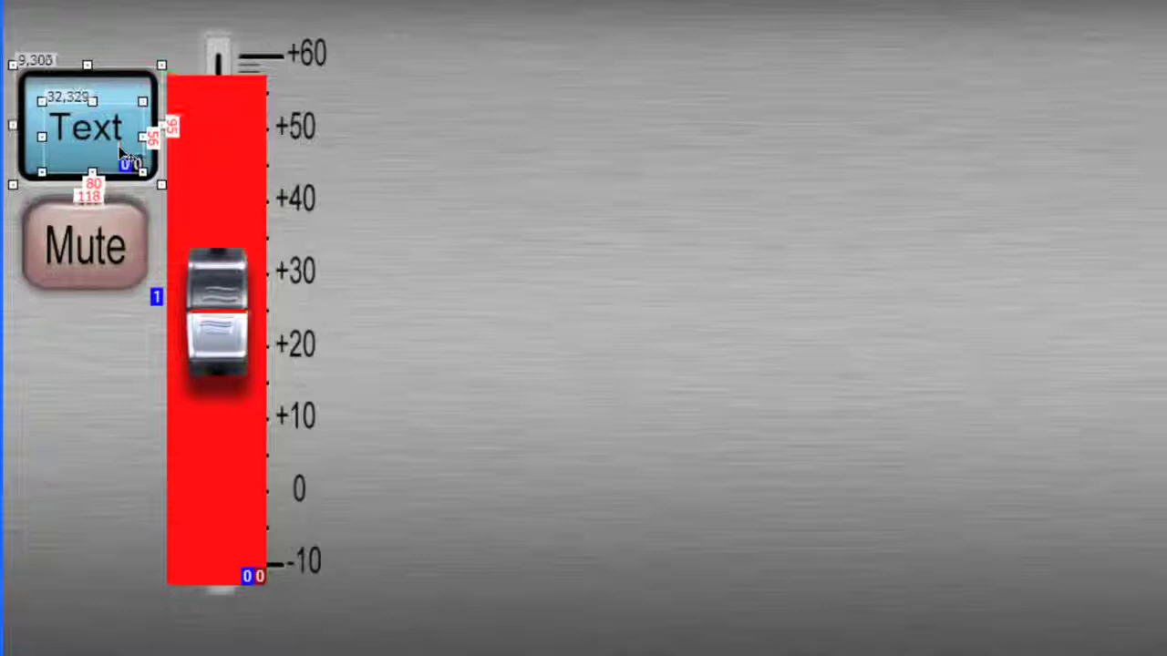
pyautogui.press('Left')
pyautogui.press('Left')
pyautogui.press('Up')
pyautogui.press('Up')
pyautogui.press('Up')
pyautogui.press('Up')
pyautogui.press('Up')
pyautogui.press('Up')
pyautogui.press('Up')
pyautogui.press('Up')
pyautogui.press('Up')
pyautogui.press('Up')
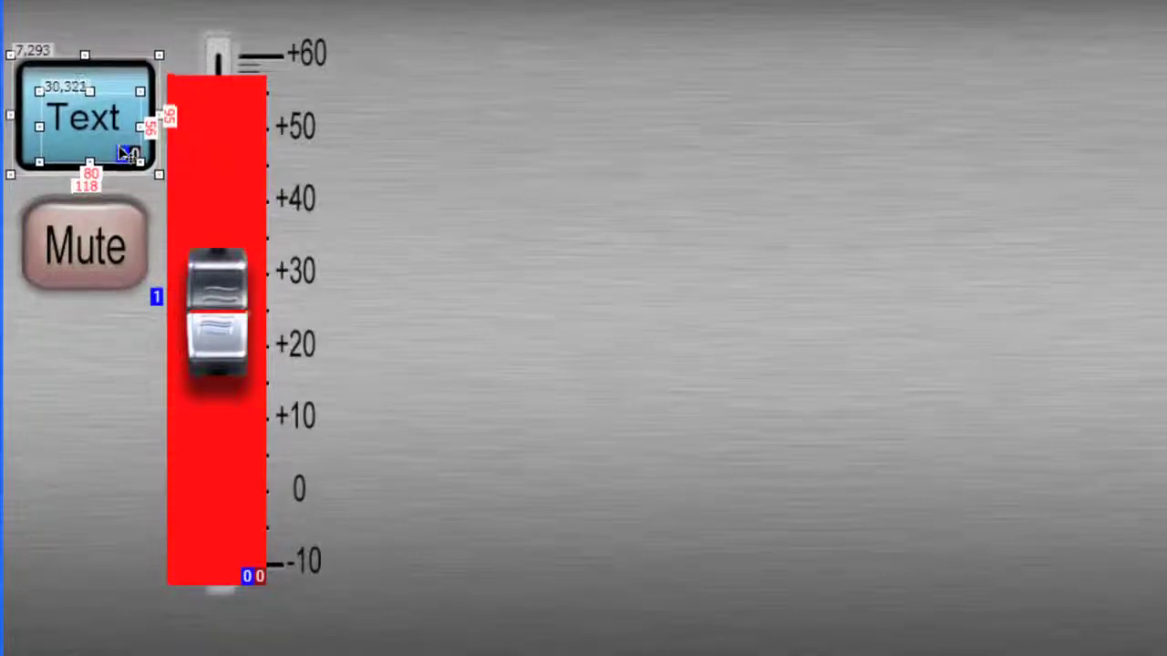
pyautogui.press('Up')
pyautogui.press('Up')
pyautogui.press('Up')
pyautogui.press('Up')
pyautogui.press('Up')
pyautogui.press('Up')
pyautogui.press('Up')
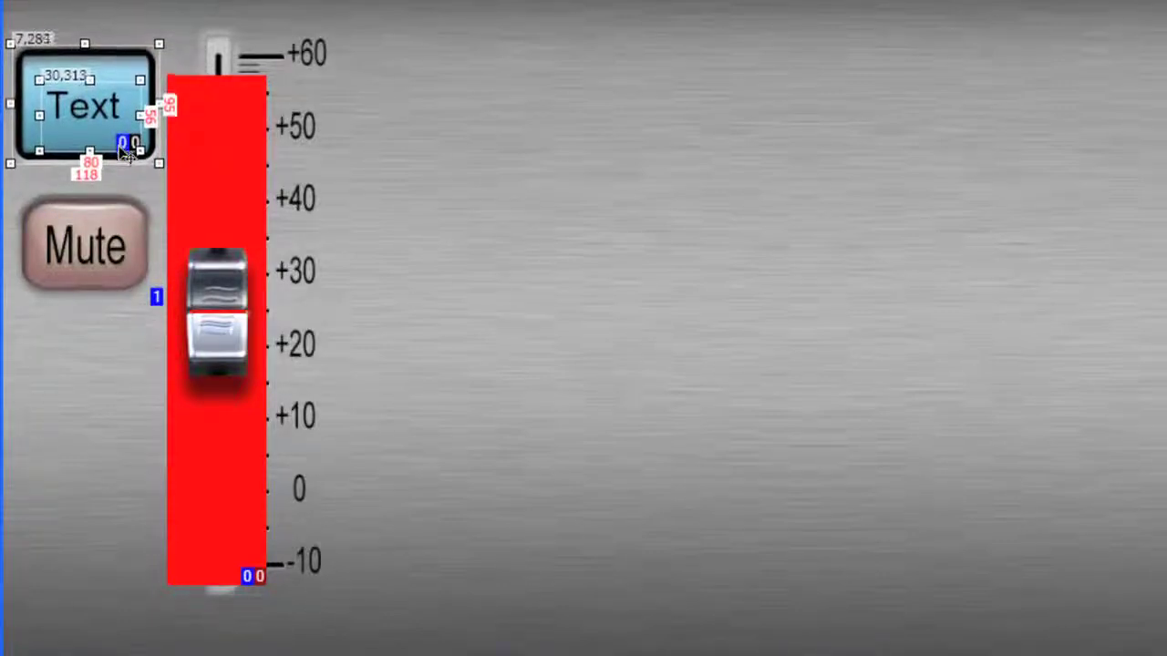
pyautogui.press('Up')
pyautogui.press('Up')
pyautogui.press('Up')
pyautogui.press('Up')
pyautogui.press('Up')
pyautogui.press('Up')
pyautogui.press('Up')
pyautogui.press('Up')
pyautogui.press('Up')
pyautogui.press('Up')
pyautogui.press('Up')
pyautogui.press('Up')
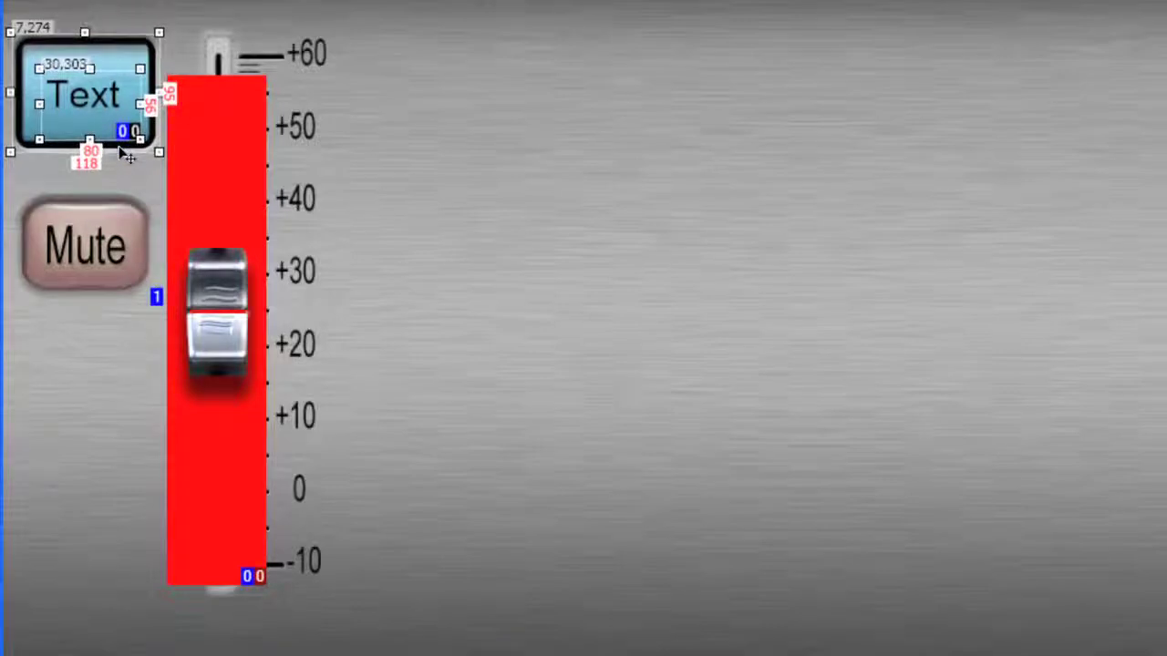
pyautogui.press('Up')
pyautogui.press('Down')
pyautogui.press('Right')
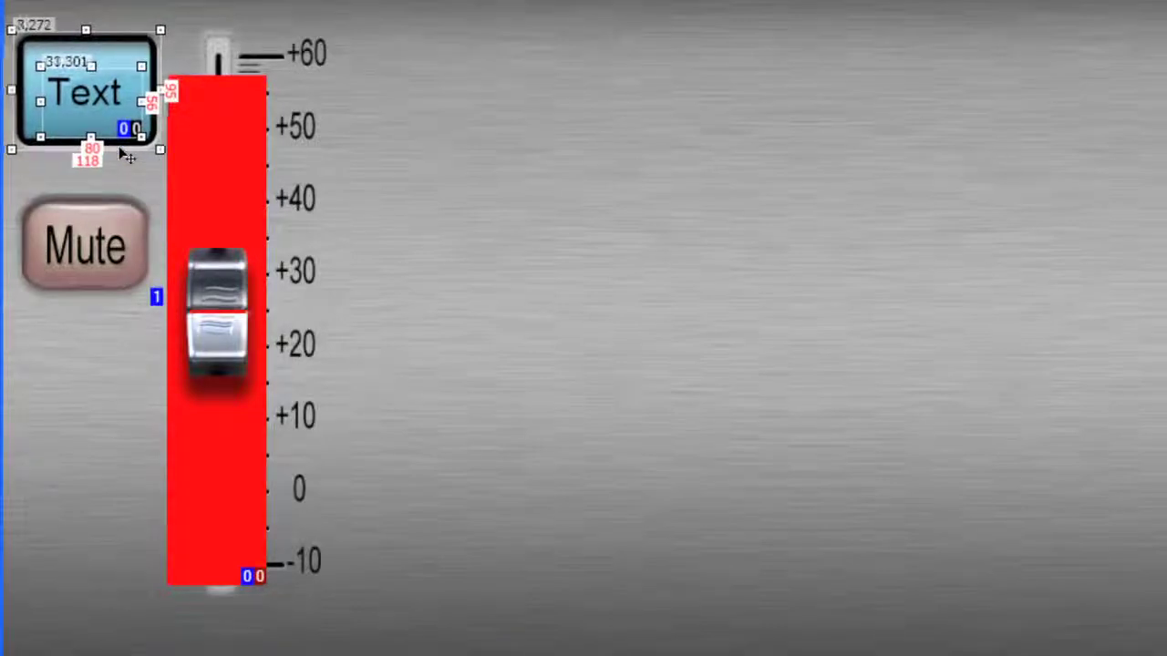
pyautogui.press('Down')
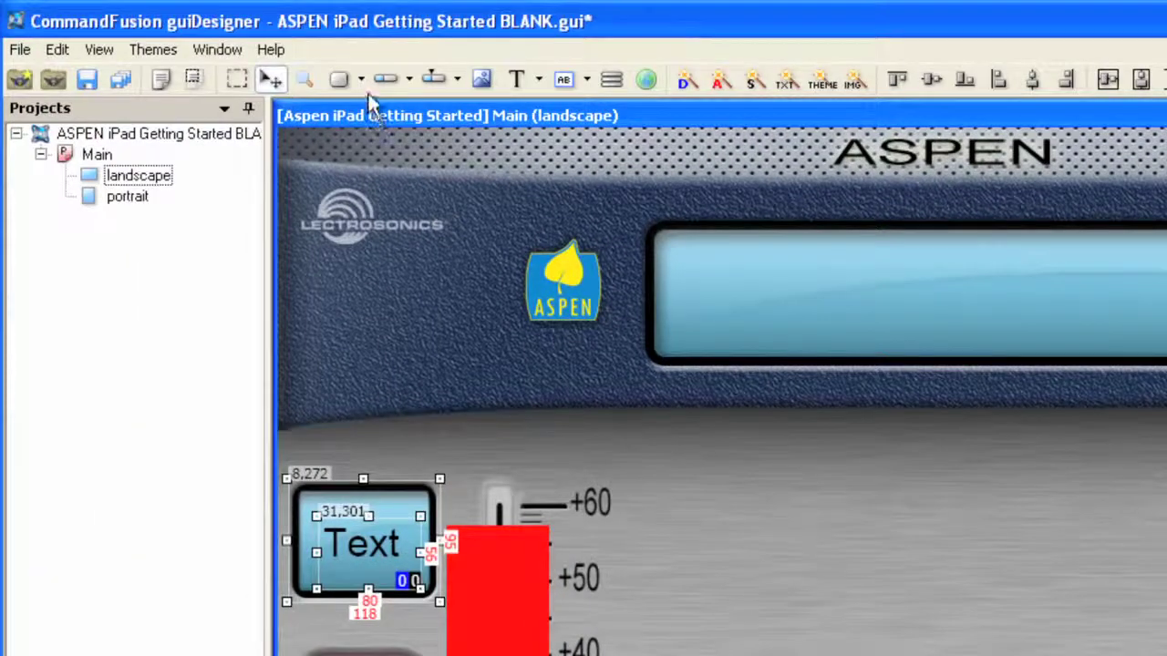
# Draw a PhantomPower-themed button on the panel
pyautogui.click(360, 82)
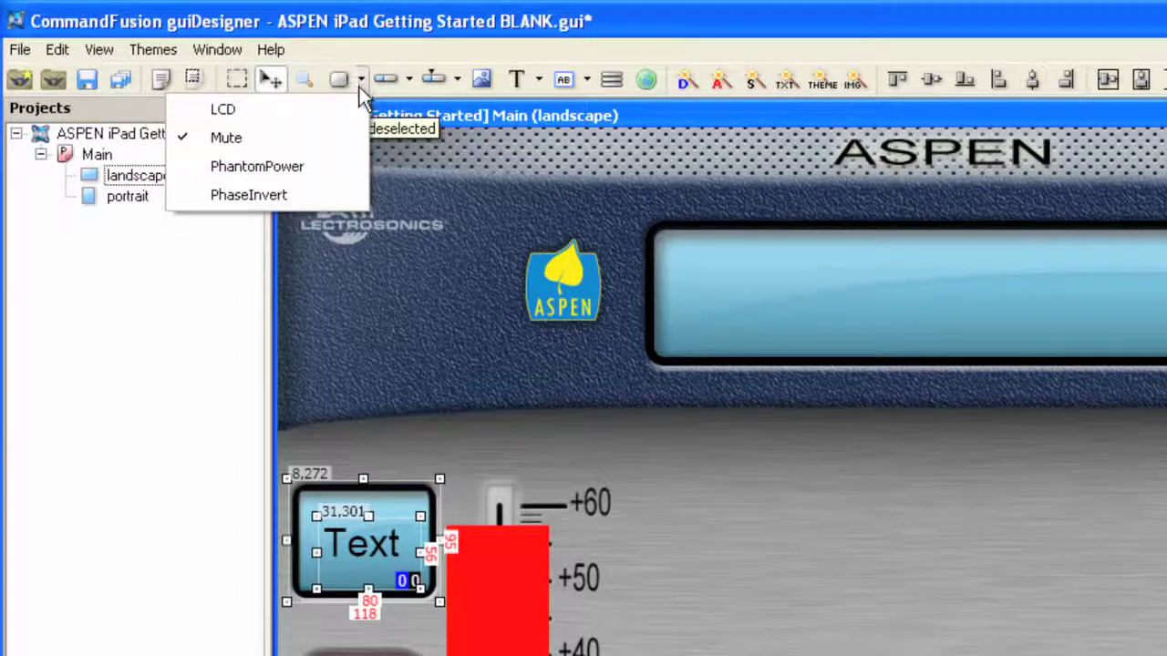
pyautogui.click(306, 167)
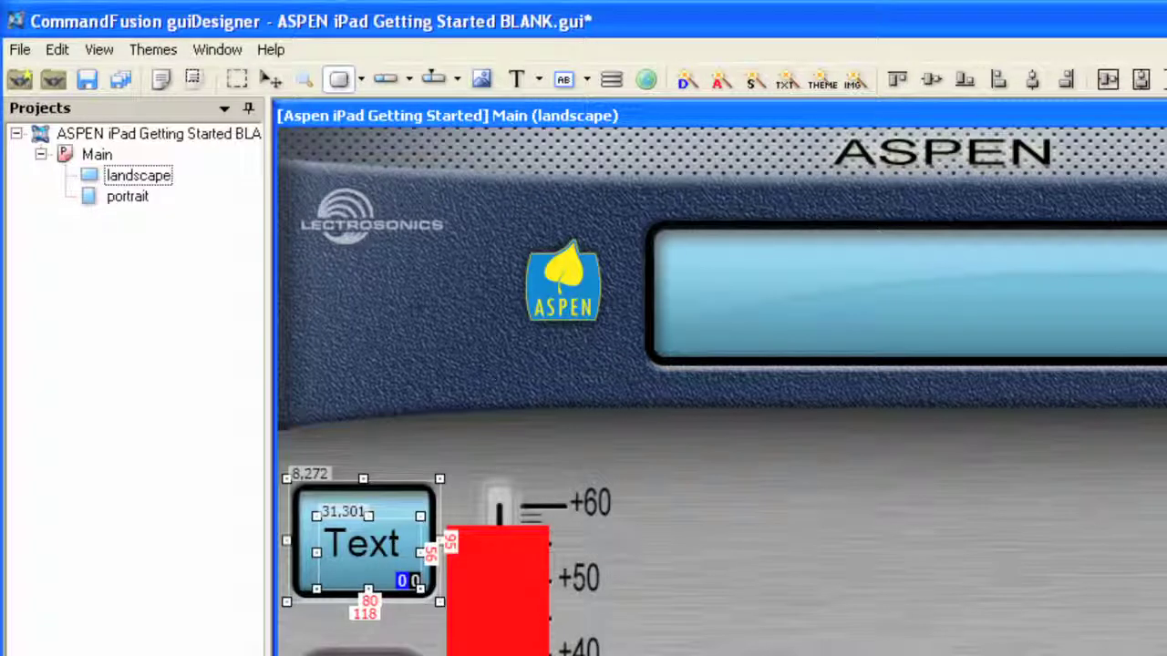
pyautogui.moveTo(715, 516)
pyautogui.mouseDown()
pyautogui.moveTo(903, 625)
pyautogui.moveTo(866, 626)
pyautogui.mouseUp()
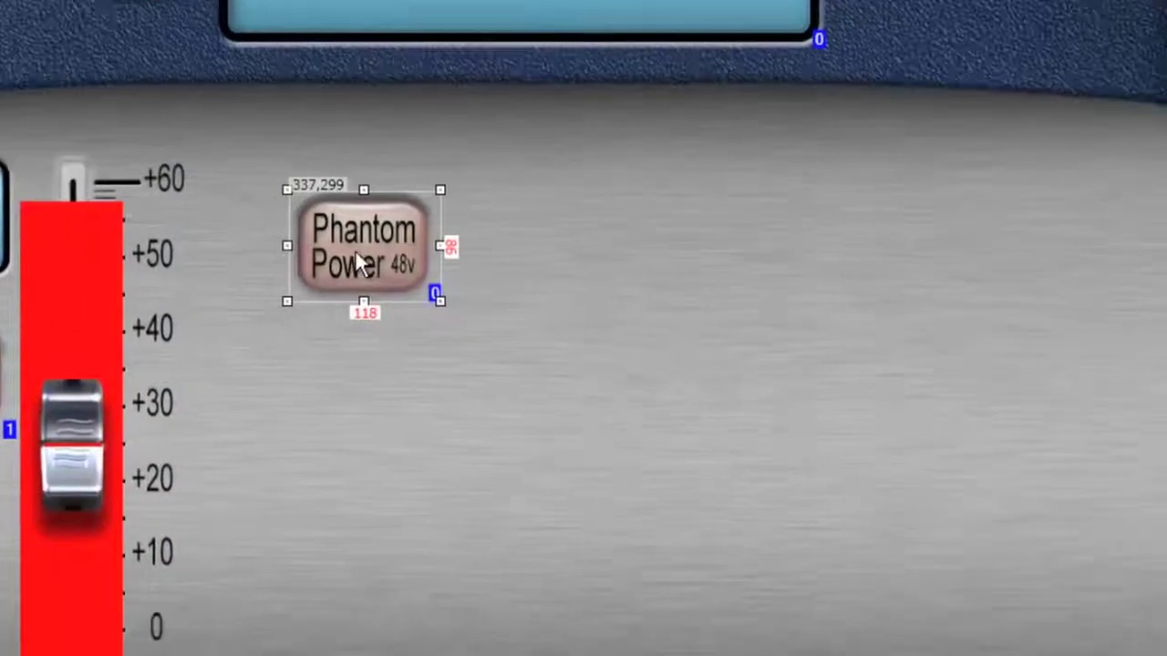
# Position the Phantom Power button at X 8, Y 535 in its properties
pyautogui.doubleClick(782, 583)
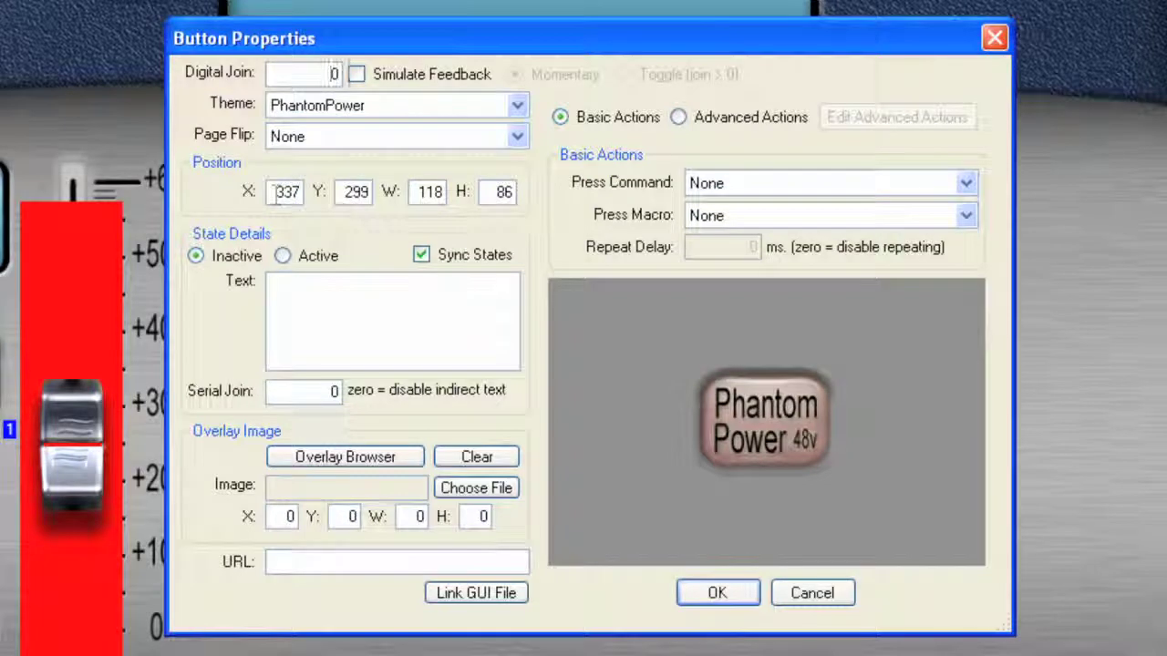
pyautogui.moveTo(270, 191); pyautogui.dragTo(312, 192)
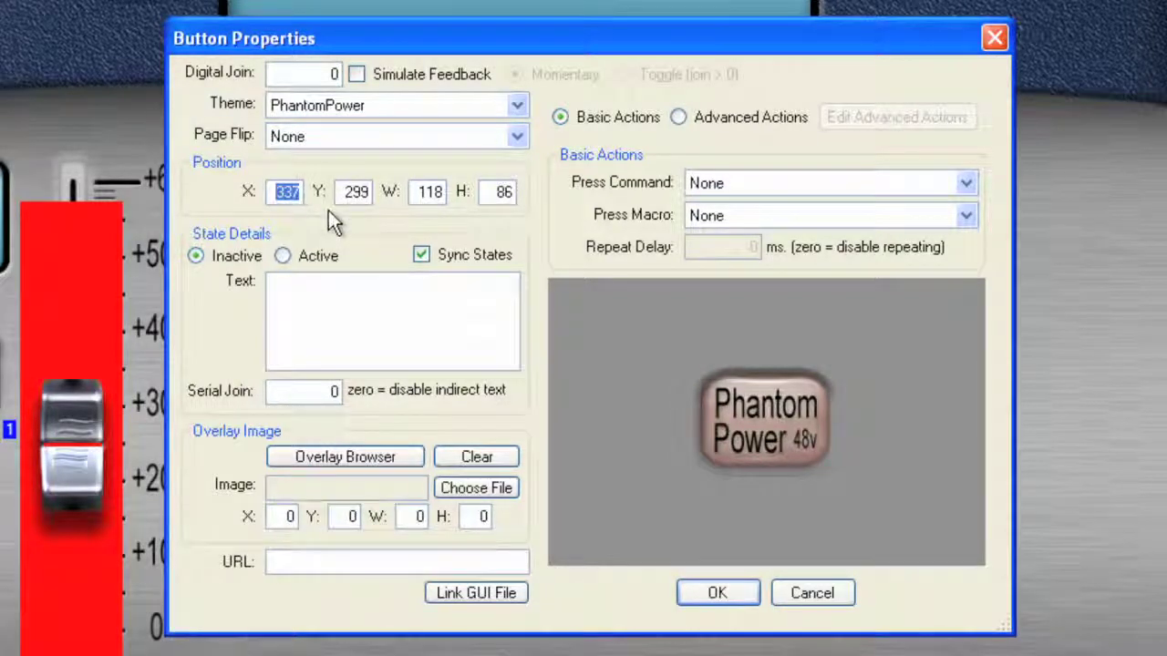
pyautogui.write('8')
pyautogui.moveTo(337, 191); pyautogui.dragTo(409, 197)
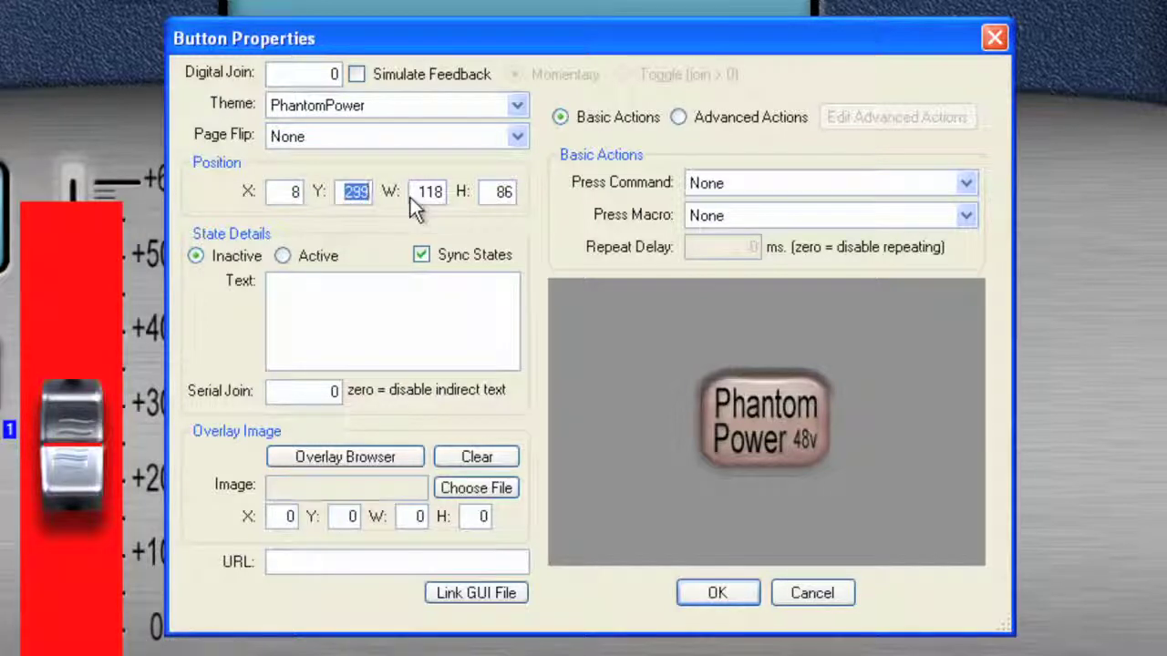
pyautogui.write('535')
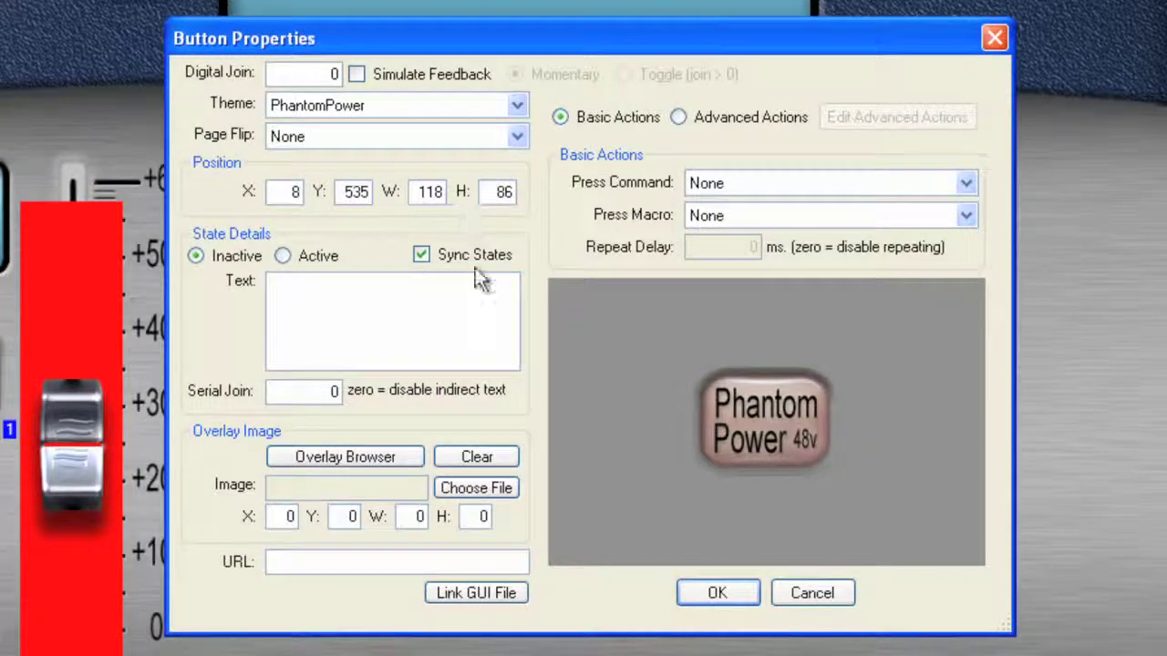
pyautogui.click(717, 595)
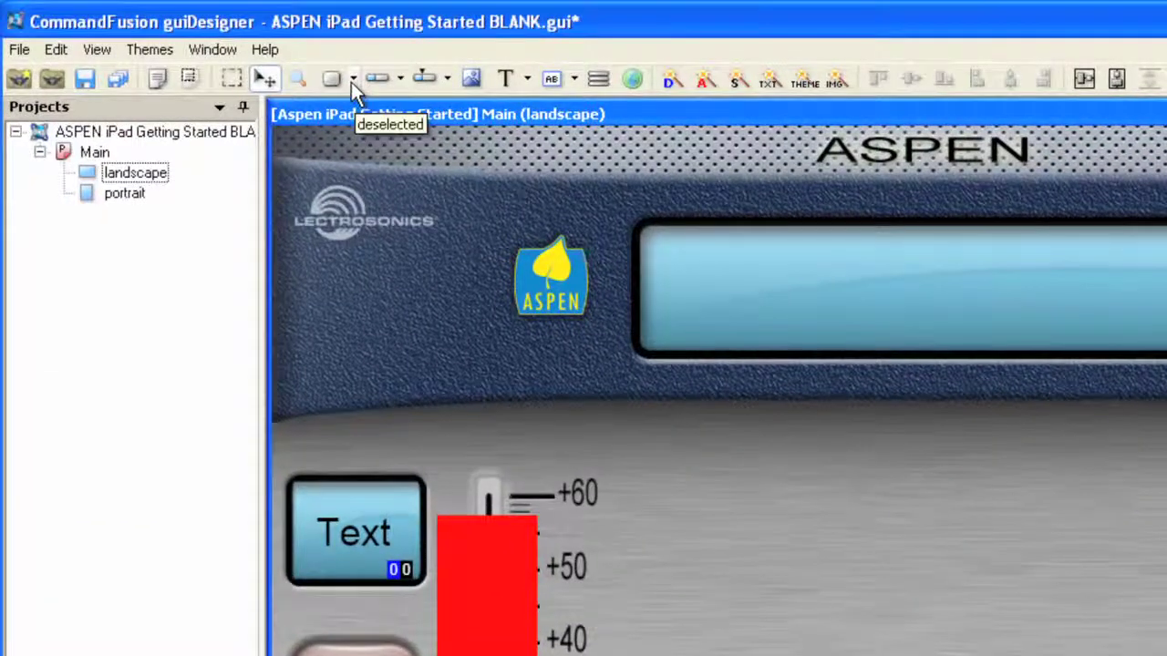
# Draw a PhaseInvert-themed button on the panel
pyautogui.click(353, 81)
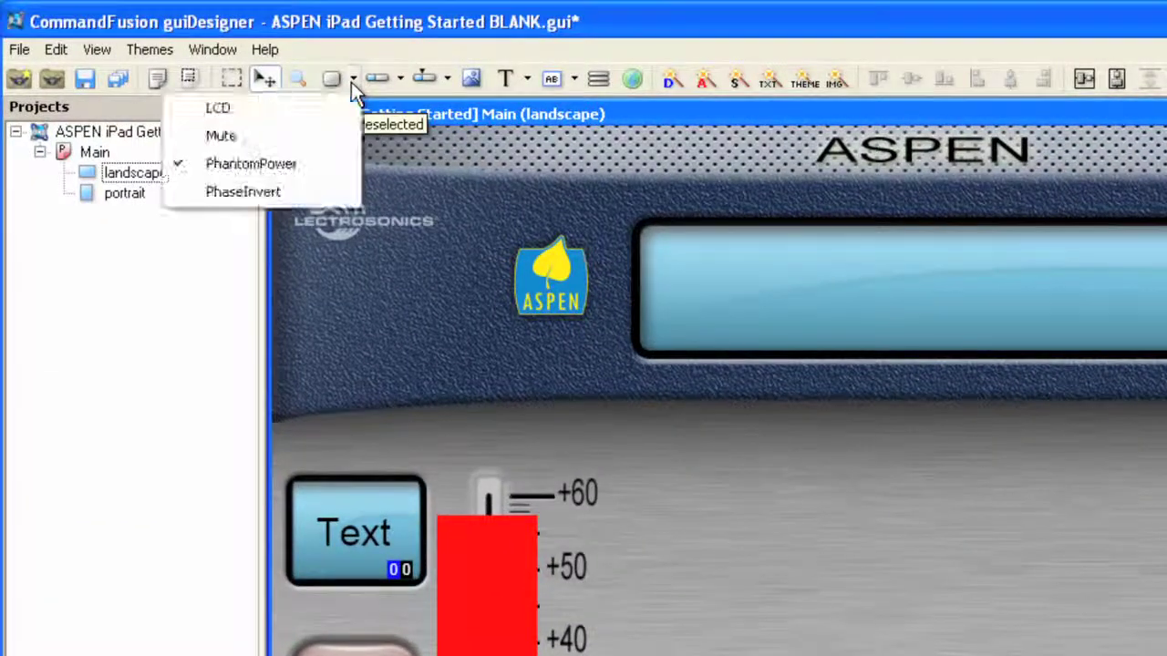
pyautogui.click(278, 193)
pyautogui.moveTo(694, 527); pyautogui.dragTo(849, 629)
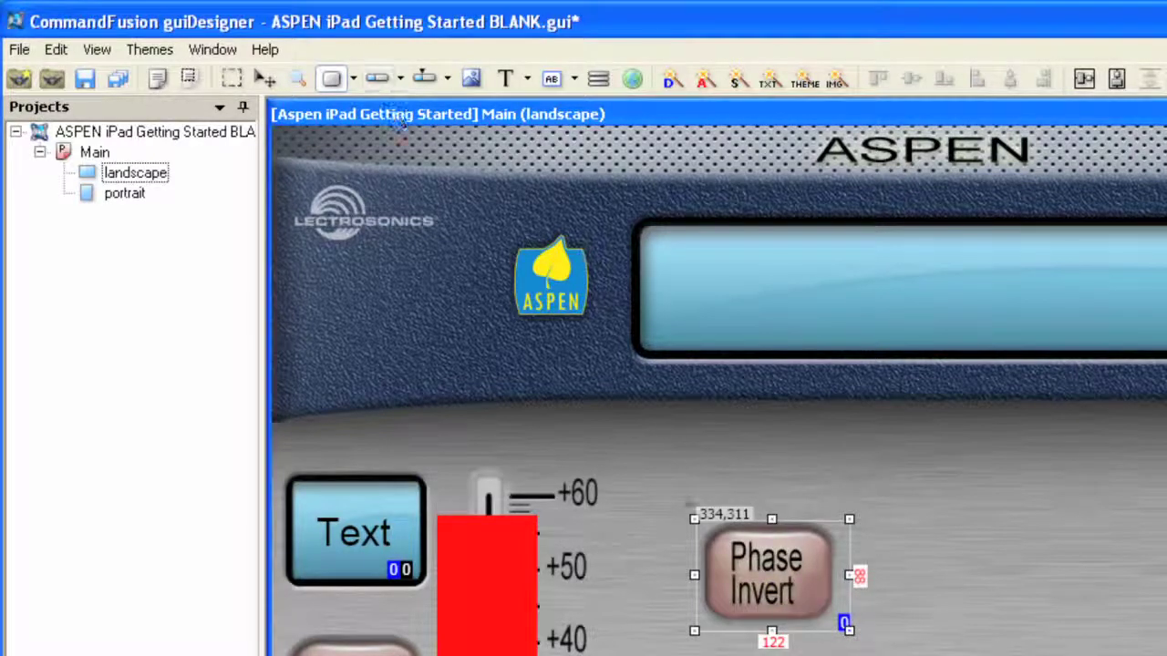
# Position the Phase Invert button at X 8, Y 635 via Button Properties
pyautogui.rightClick(763, 595)
pyautogui.click(392, 301)
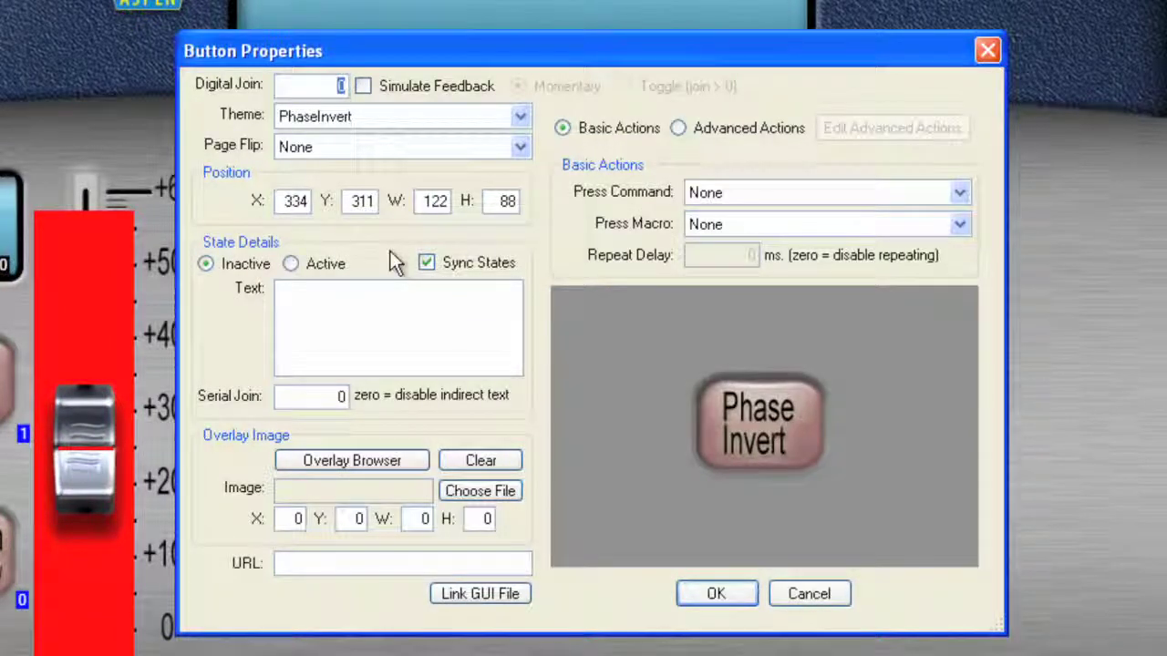
pyautogui.doubleClick(295, 201)
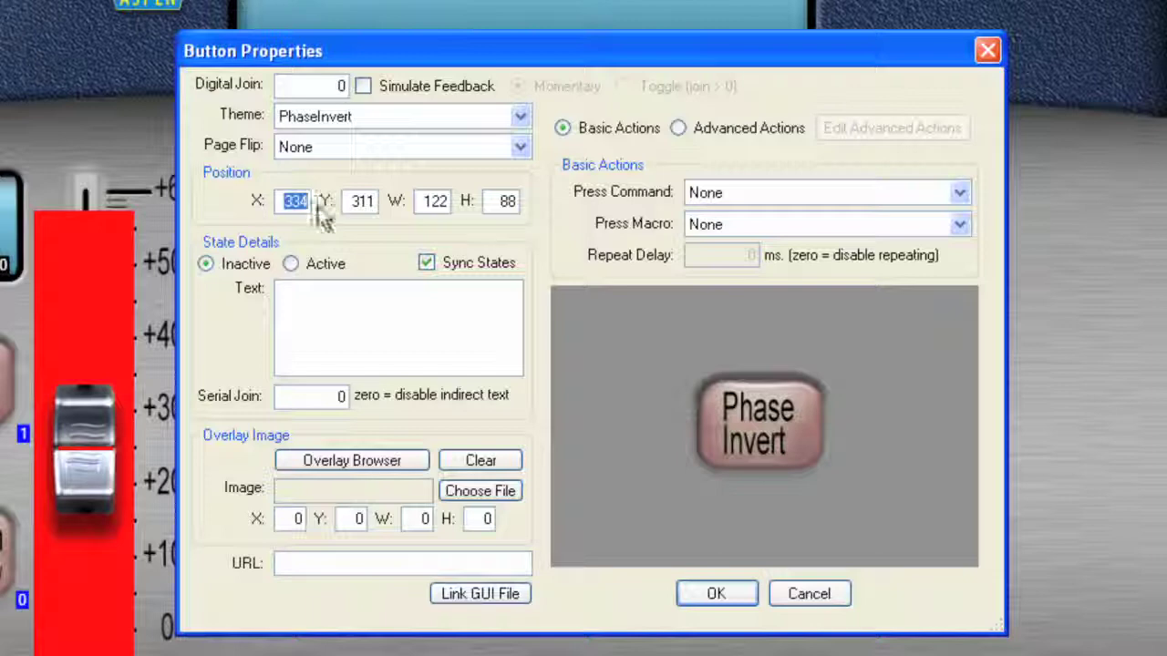
pyautogui.write('8')
pyautogui.doubleClick(358, 202)
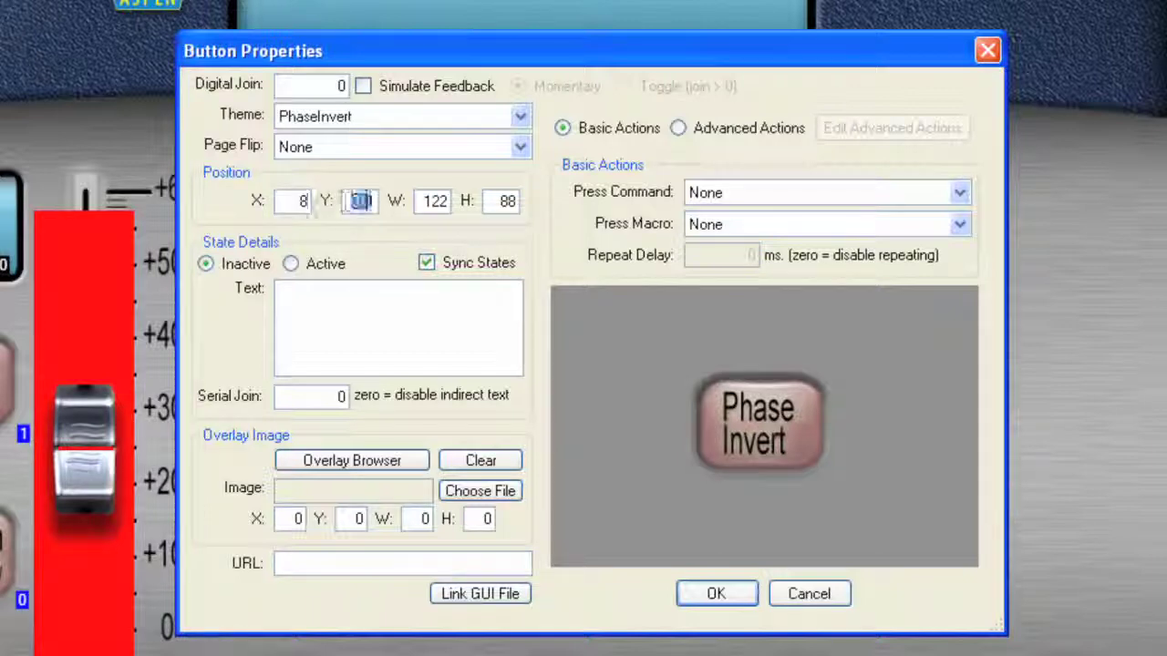
pyautogui.write('635')
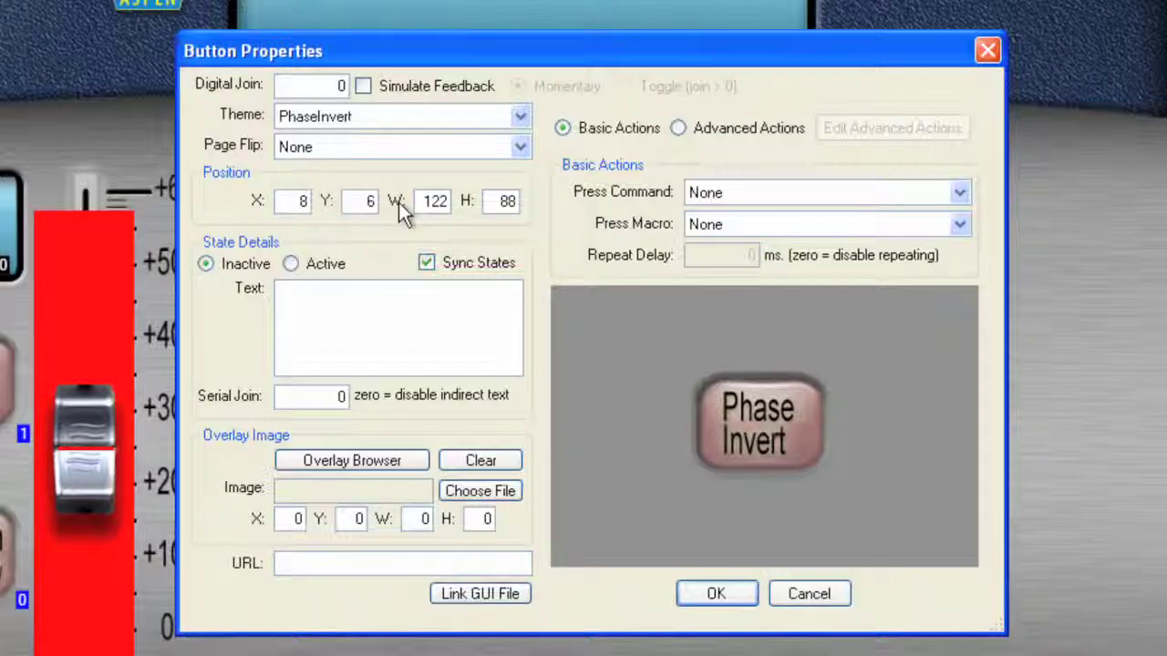
pyautogui.click(716, 595)
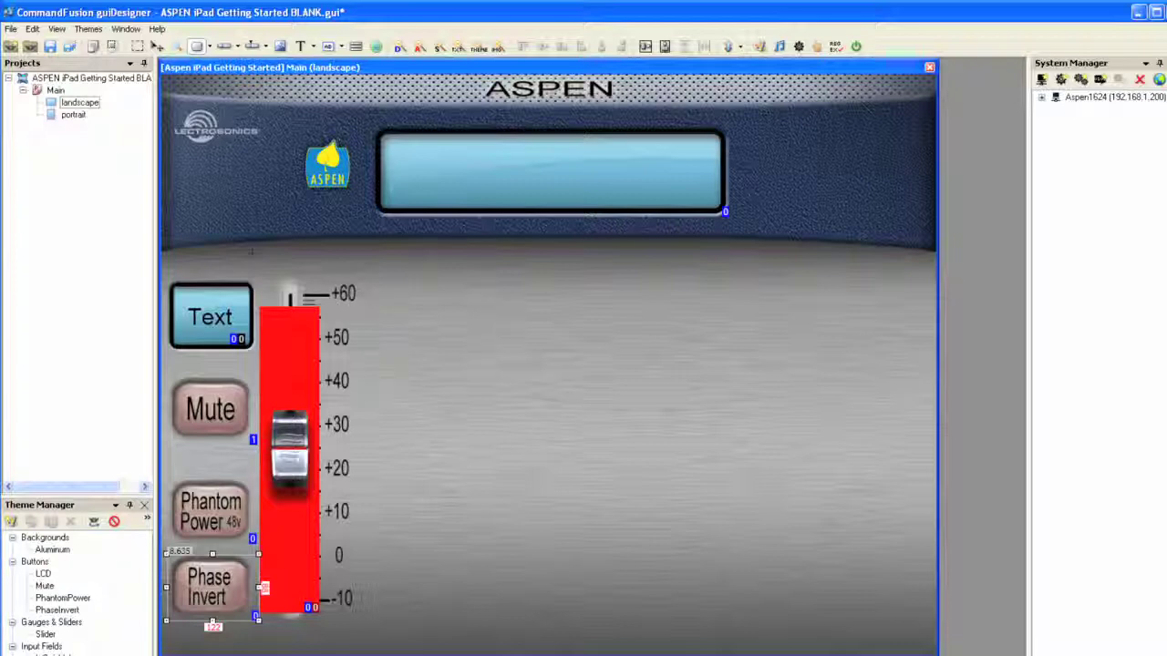
# Switch to the Arrow Tool to select objects again
pyautogui.click(156, 45)
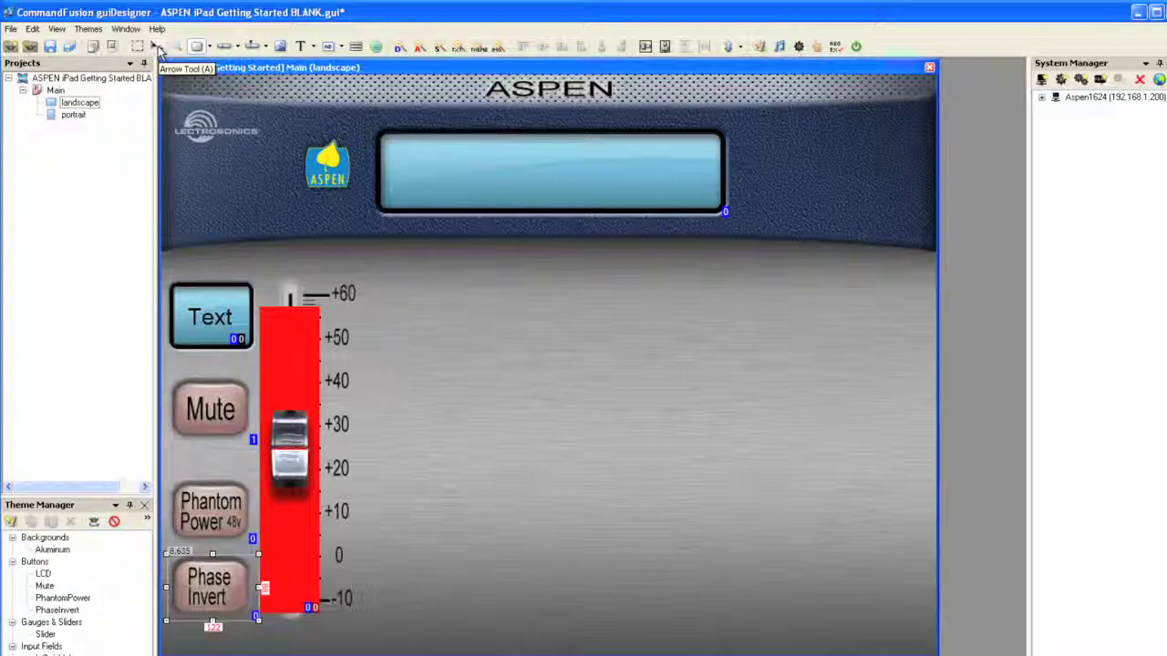